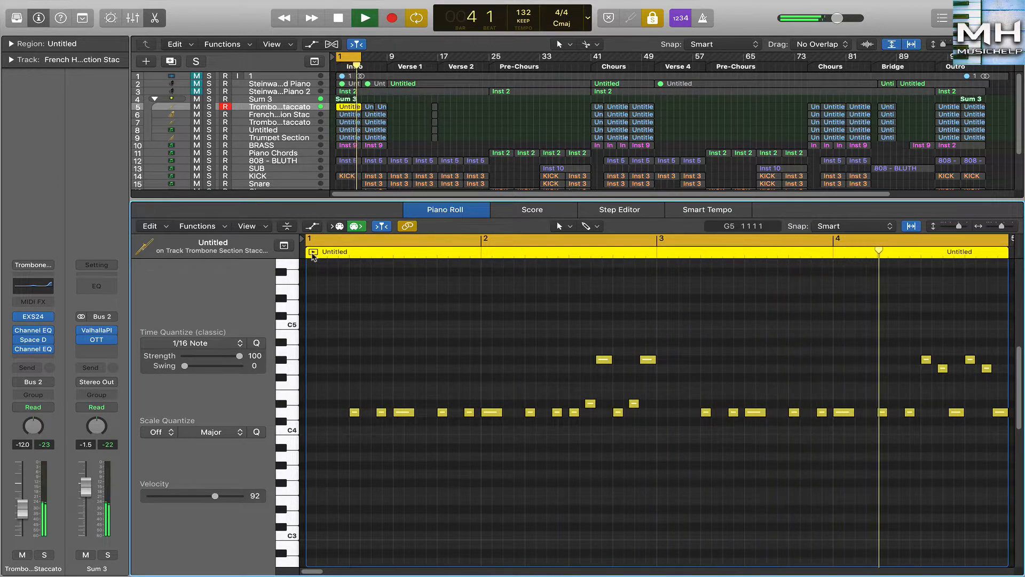
Step: Stop playback of the first Trombone Section Staccato region and check the track's patch in the sound library
key("space")
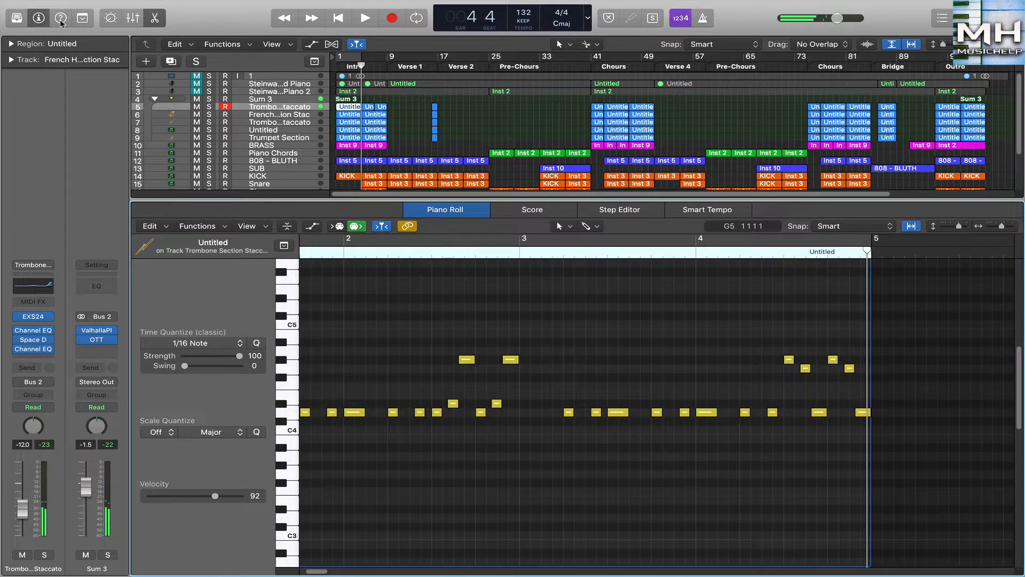
left_click(18, 19)
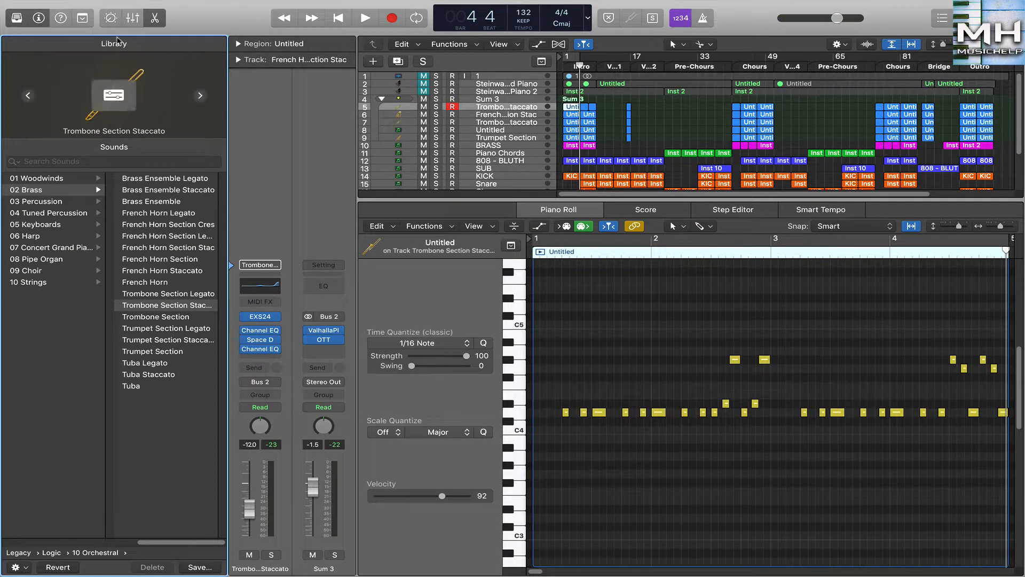
left_click(17, 18)
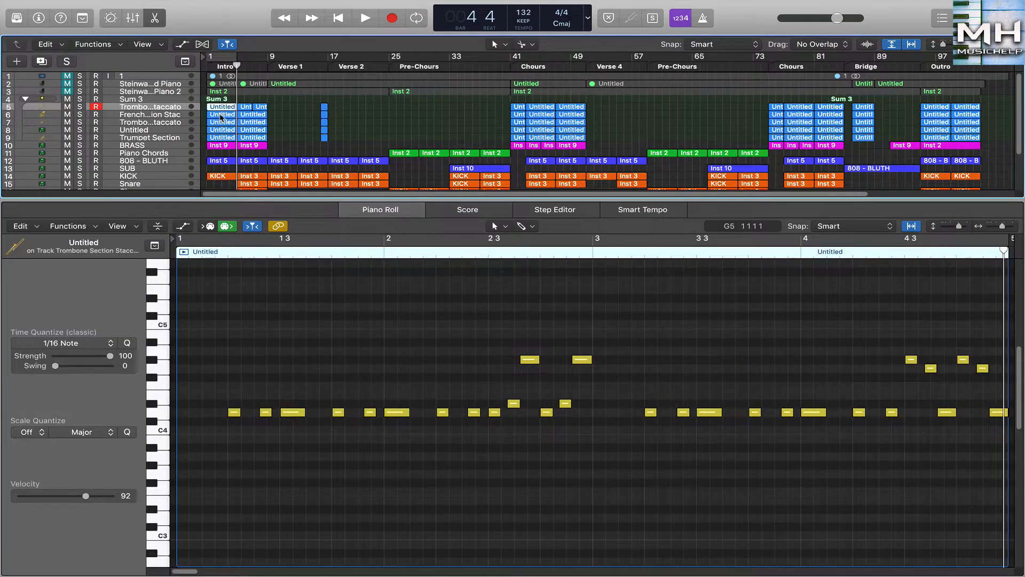
Step: Audition the intro region of the French Horn Section Stac track on its own and check its library patch
left_click(224, 115)
left_click(185, 252)
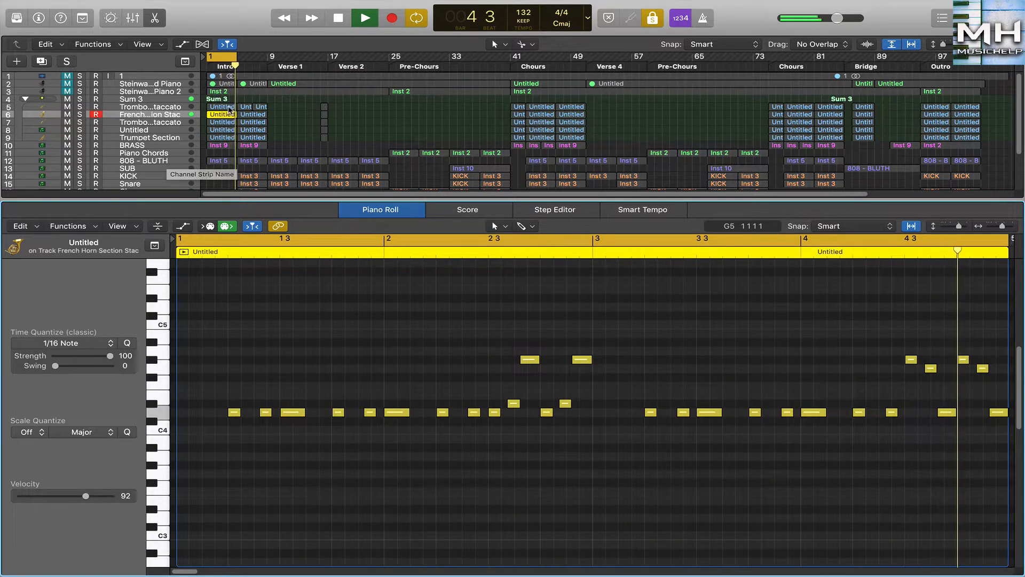
key("space")
key("y")
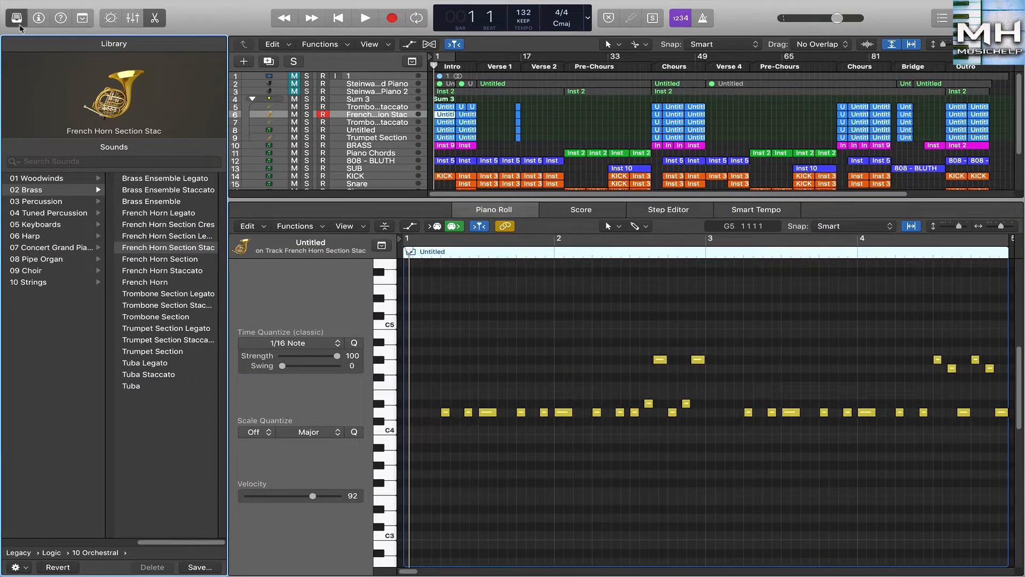
left_click(39, 18)
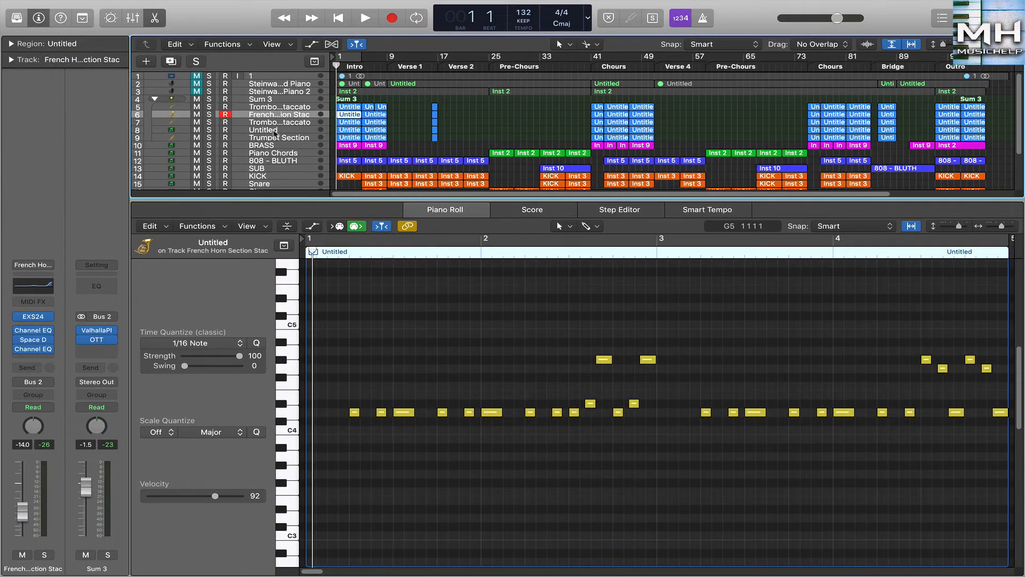
Step: Audition the intro region of the second Trombone Section Staccato track (track 7) in a loop and check its library patch
left_click(278, 122)
left_click(420, 122)
left_click(347, 121)
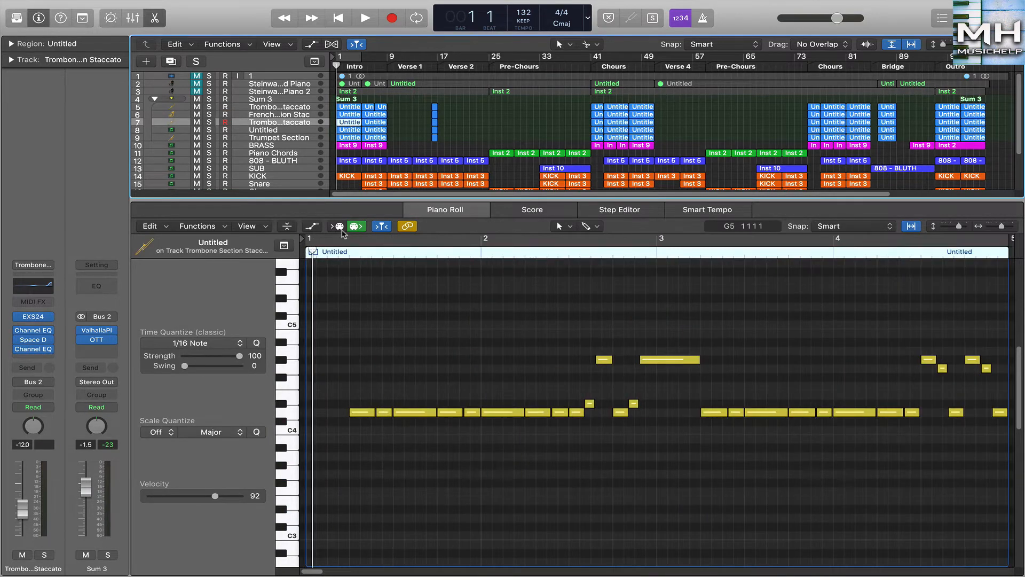
key("u")
key("space")
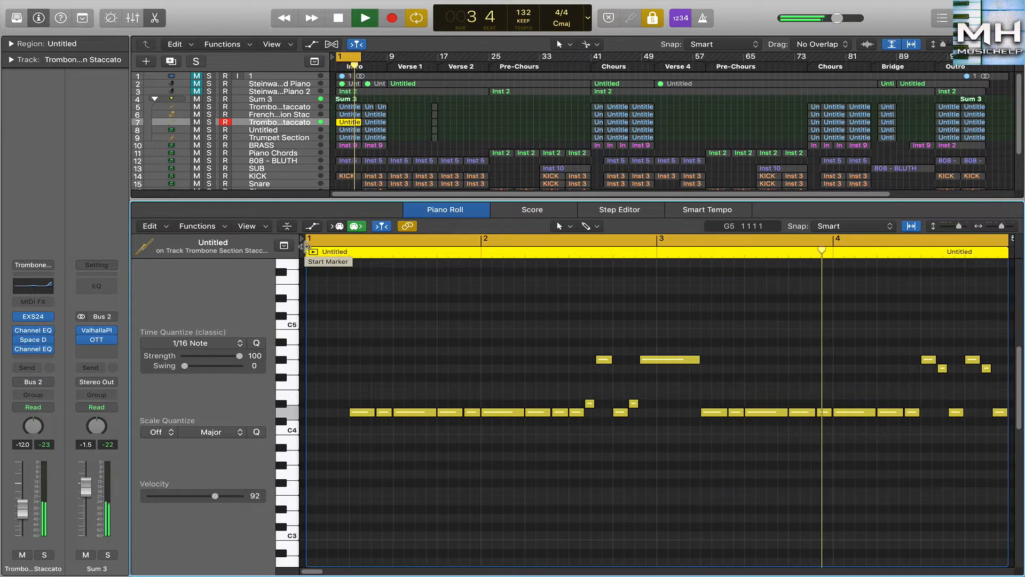
key("alt+space")
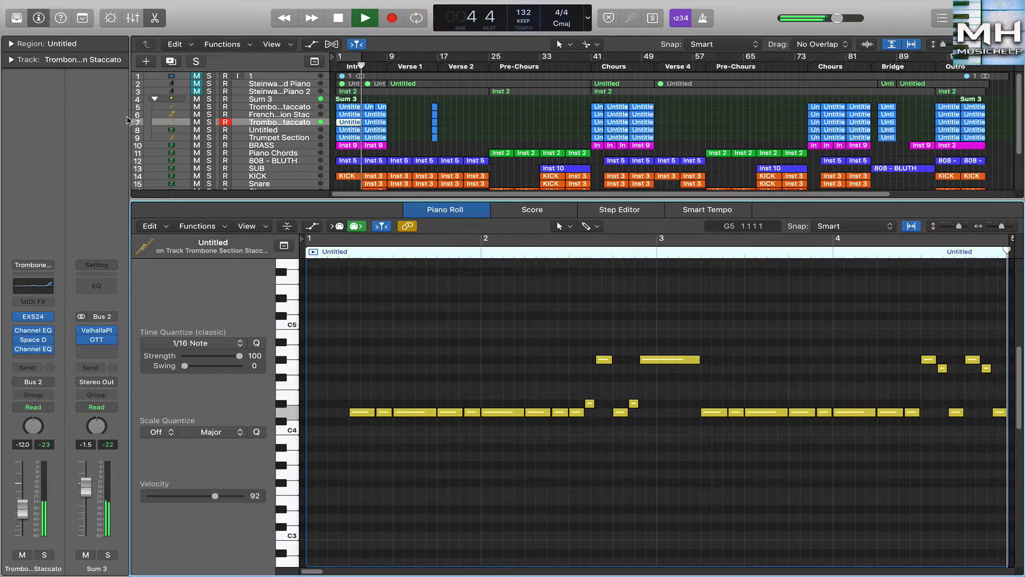
left_click(16, 24)
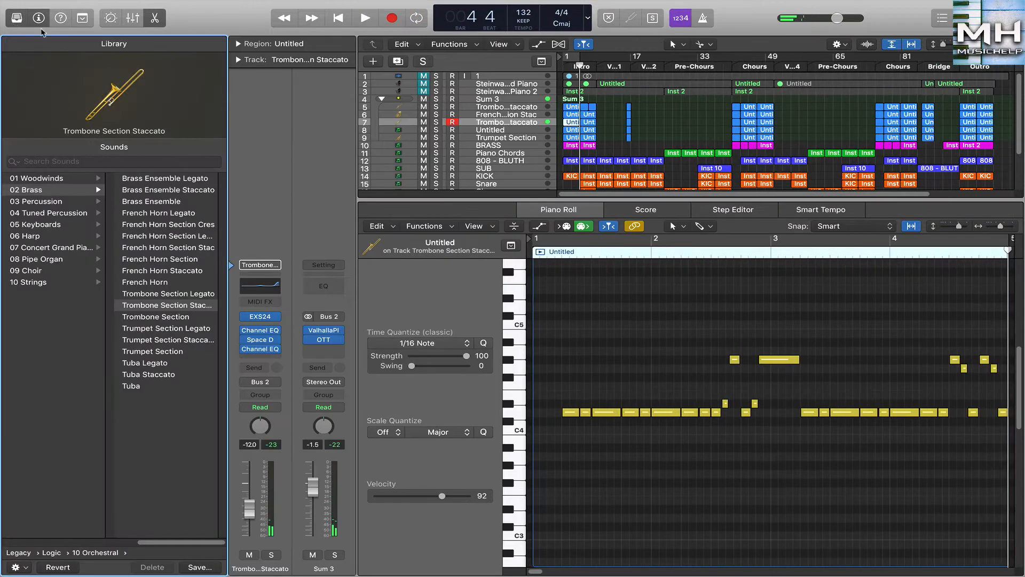
left_click(38, 17)
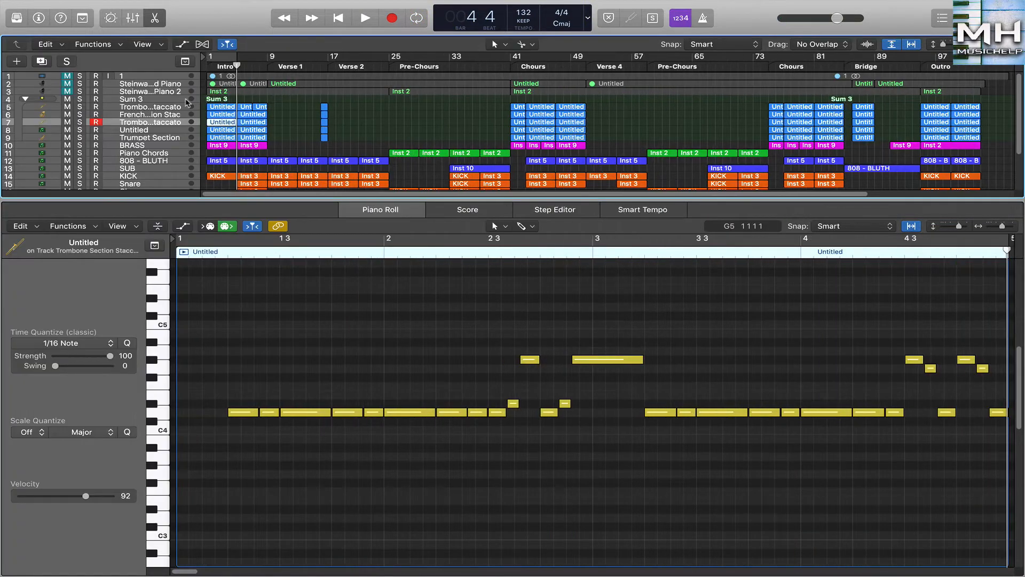
Step: Audition the intro region of the Untitled Nexus track (track 8) and look it up in the sound library
left_click(212, 130)
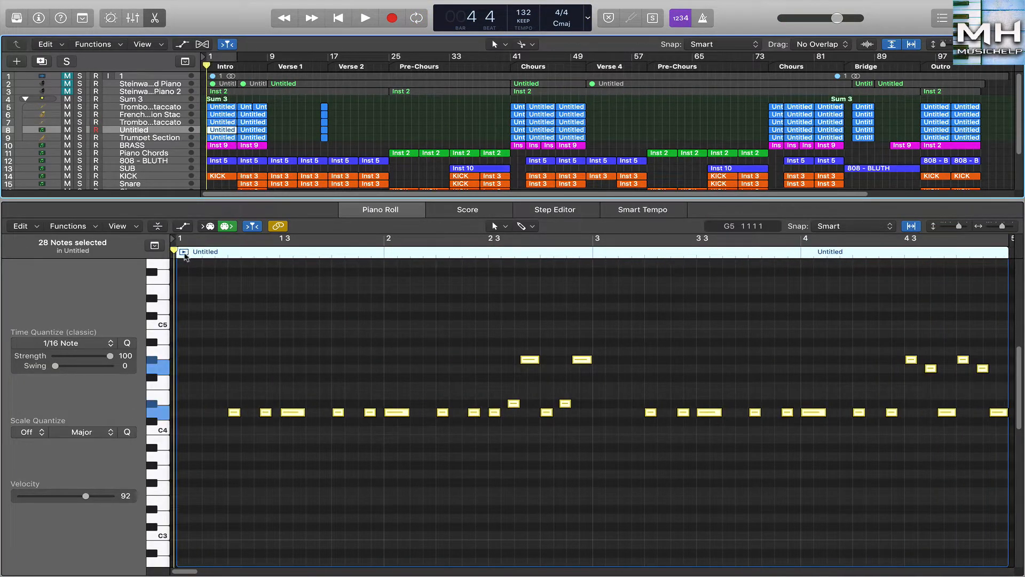
left_click(184, 253)
left_click(17, 19)
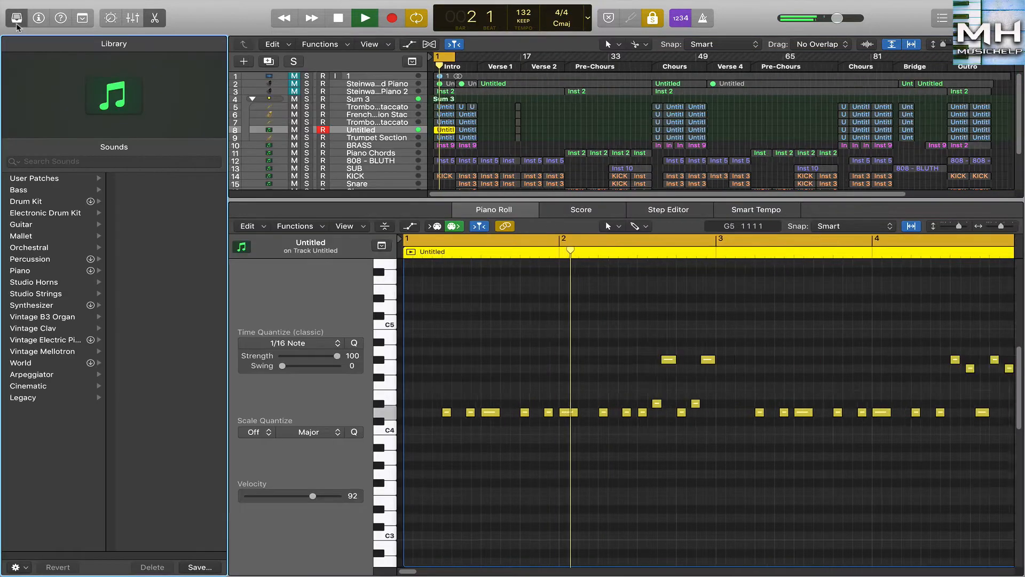
left_click(39, 18)
left_click(16, 18)
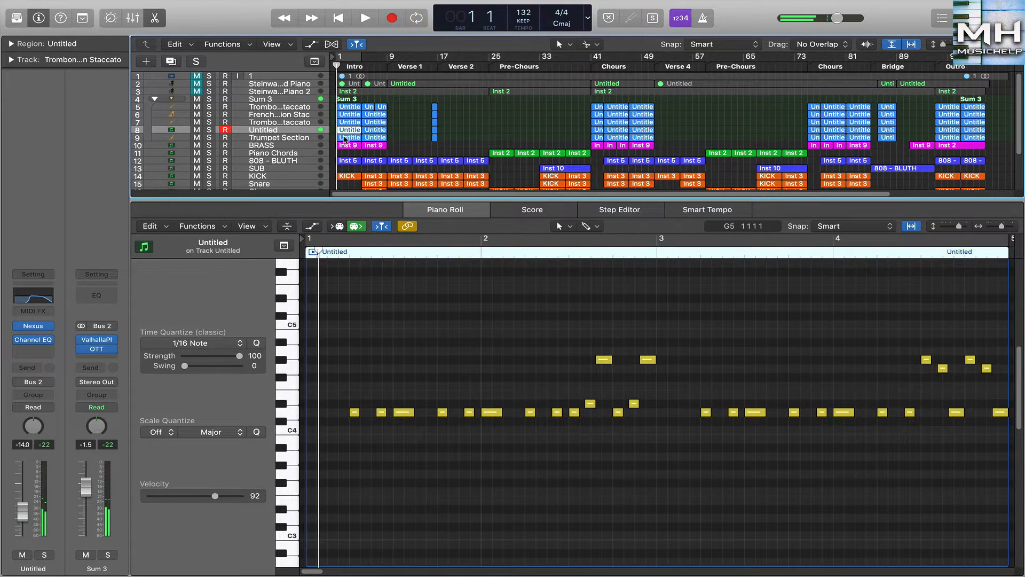
Step: Audition the intro region of the Trumpet Section track in a loop and check its library patch
left_click(314, 252)
key("c")
key("space")
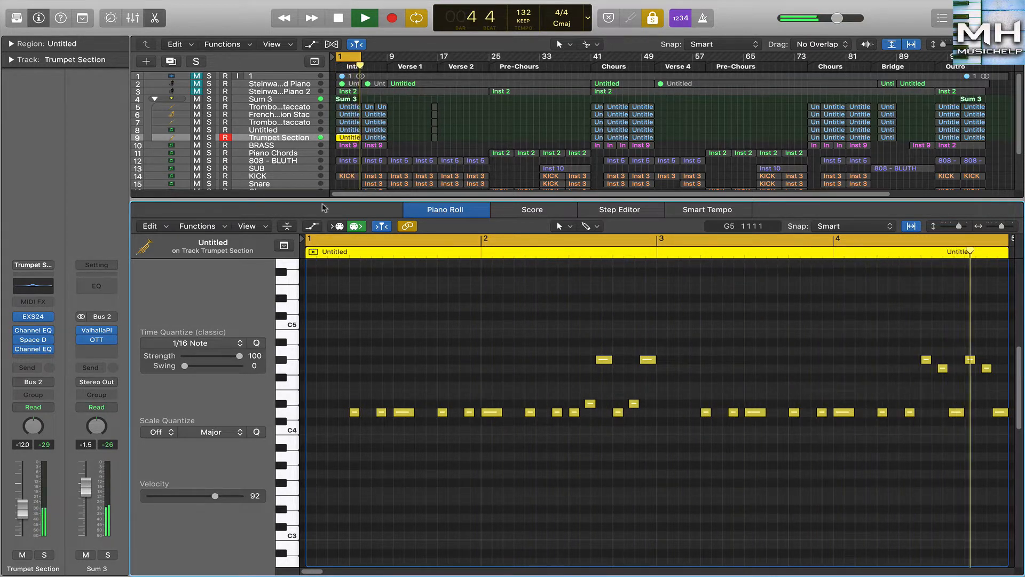
key("space")
left_click(16, 19)
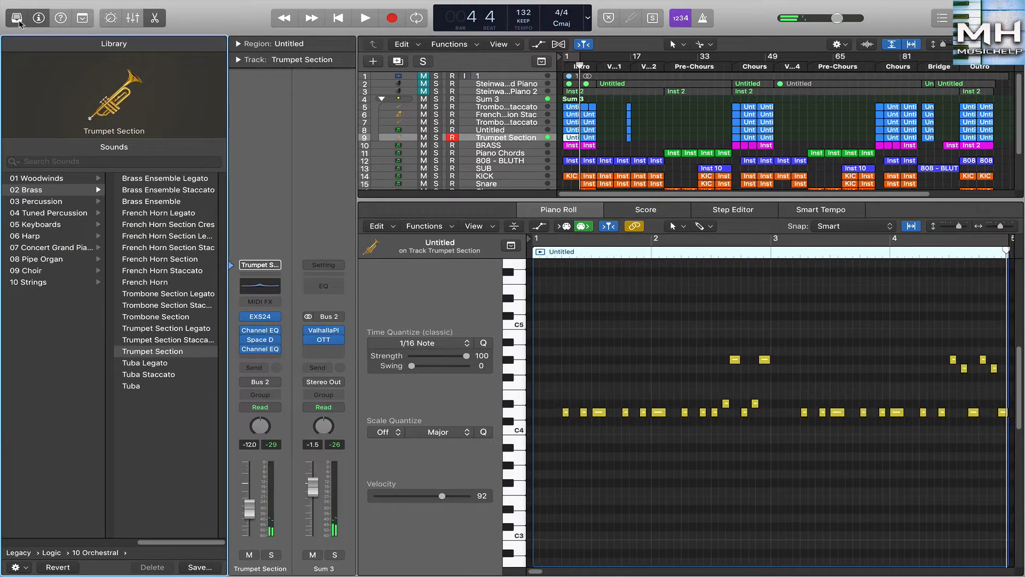
left_click(17, 19)
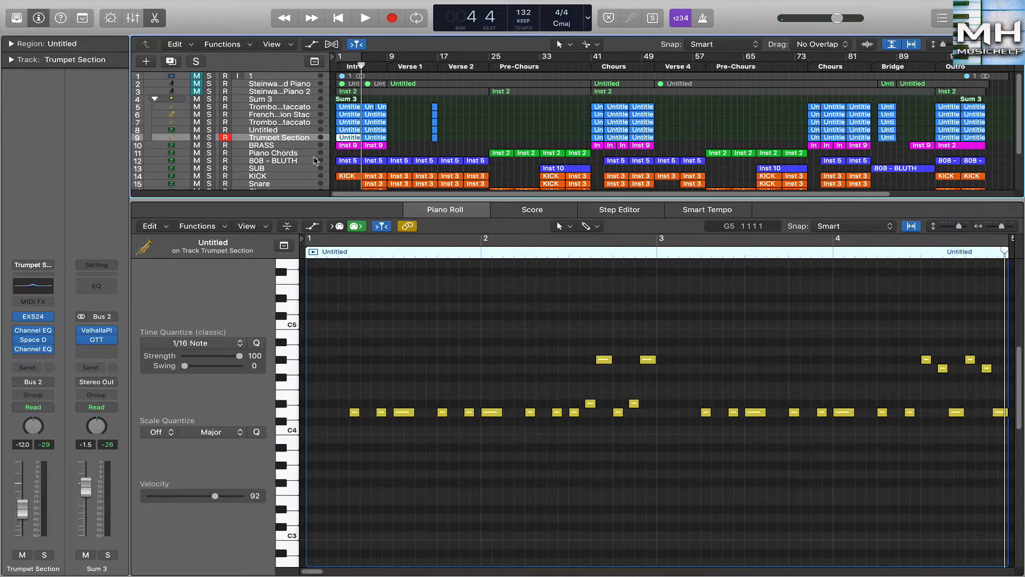
Step: Play the first Inst 9 region of the BRASS track on its own and view its notes
left_click(347, 145)
left_click(314, 252)
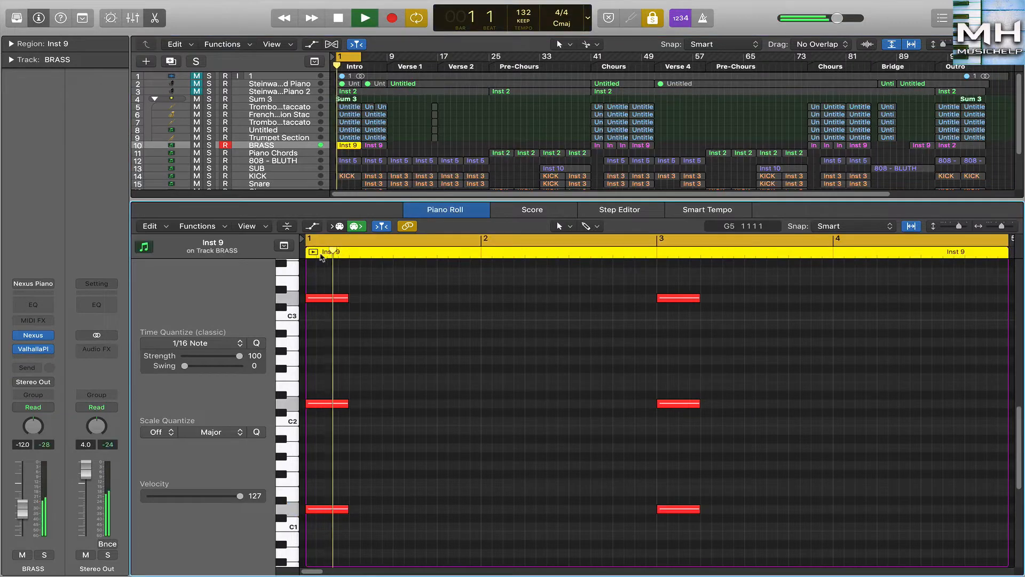
scroll(658, 362, "down", 1)
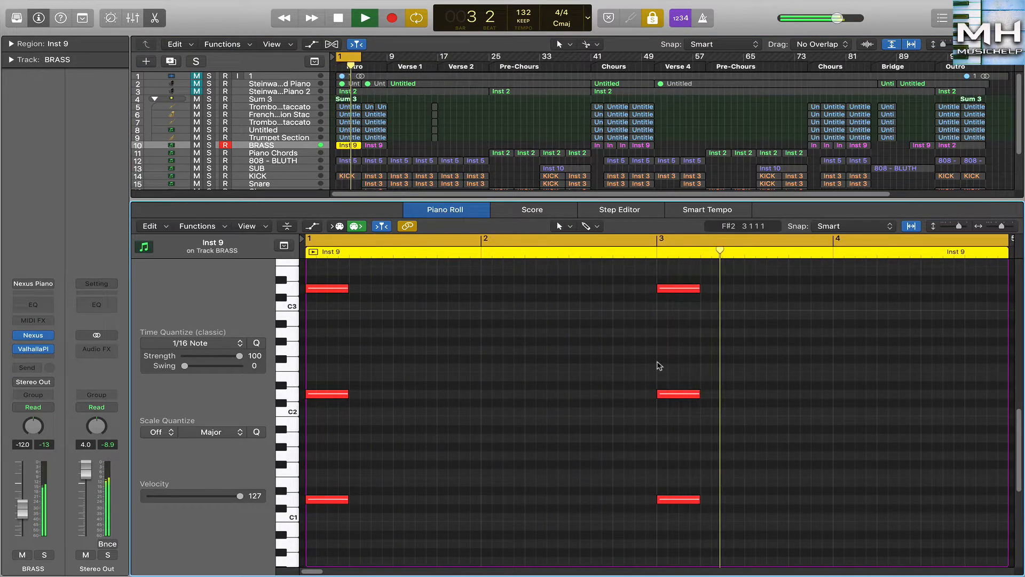
key("space")
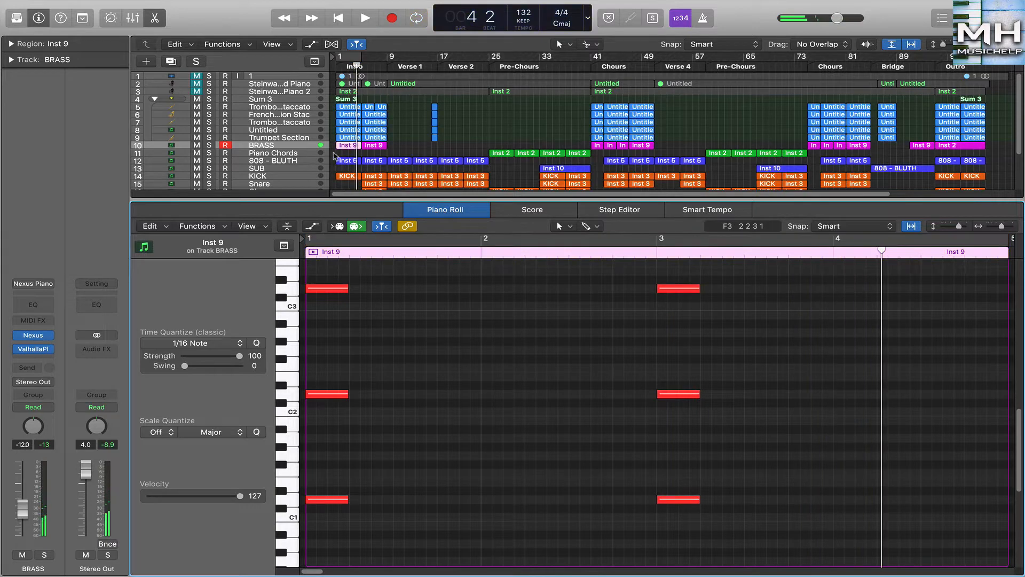
Step: Play the Piano Chords region at bar 25 of the pre-chorus on its own, then stop playback
scroll(348, 154, "down", 3)
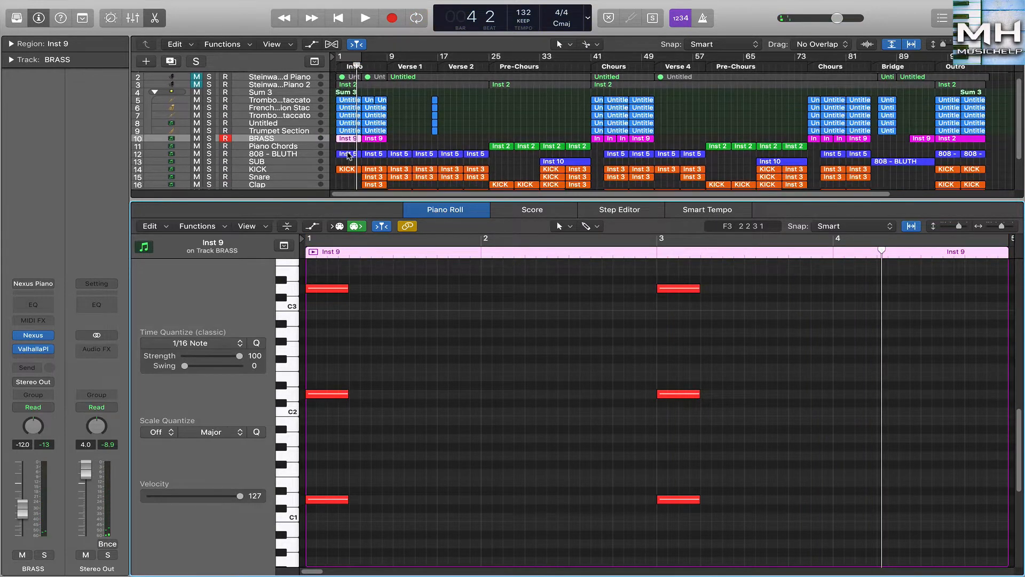
left_click(498, 134)
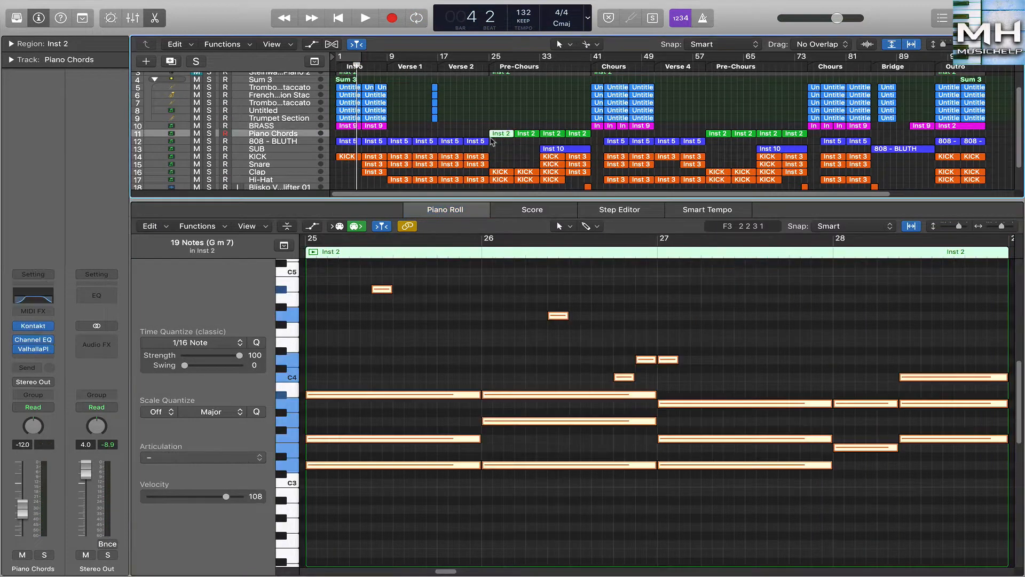
left_click(313, 252)
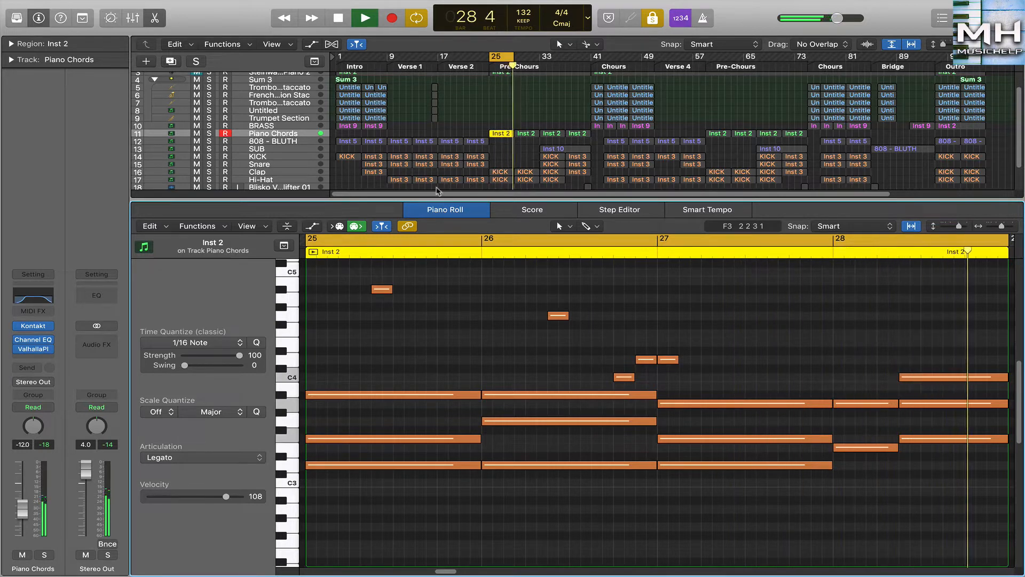
key("space")
Step: Play the first Inst 5 region of the 808 - BLUTH track on its own, then stop playback
left_click(353, 148)
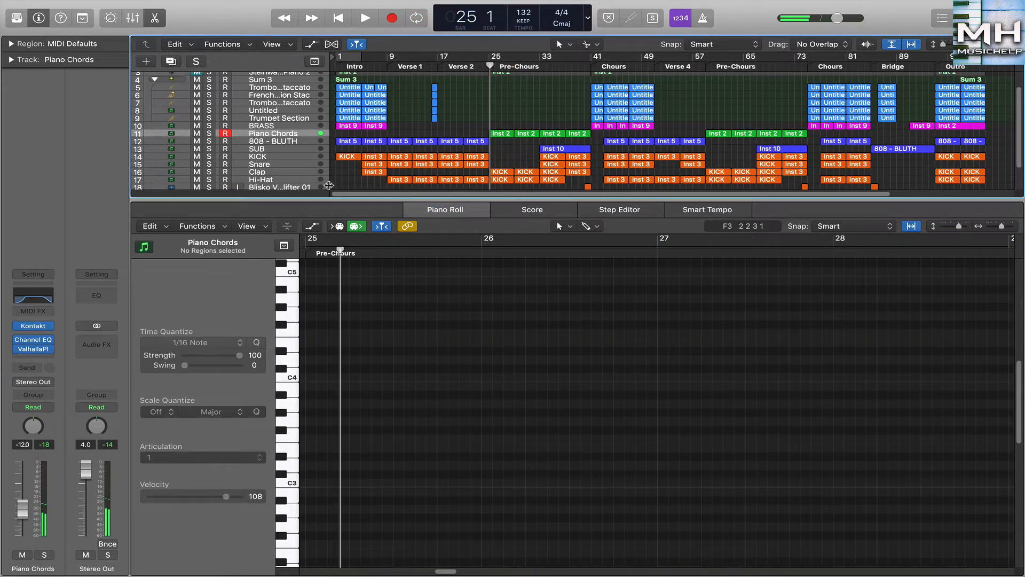
left_click(350, 142)
left_click(315, 251)
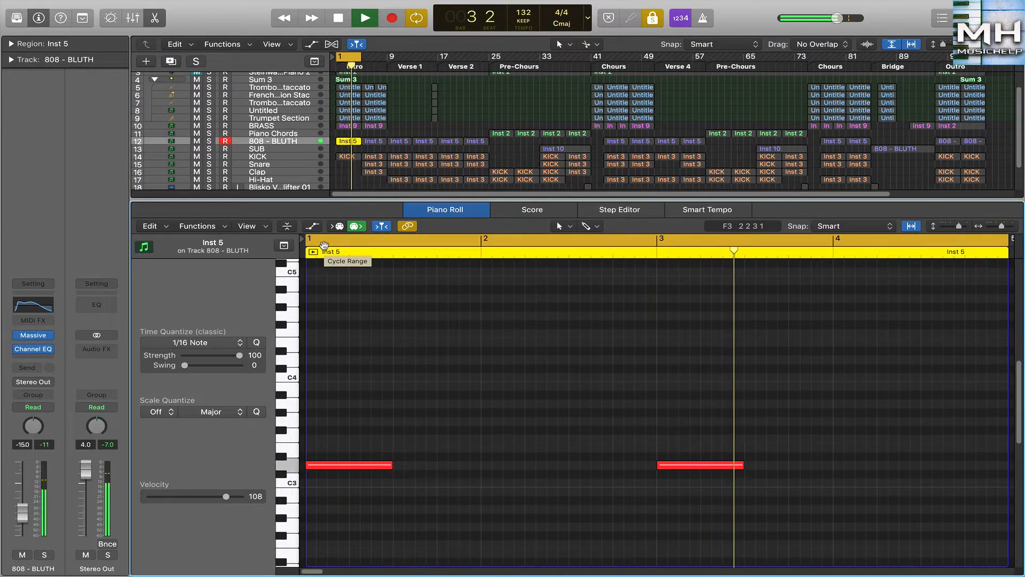
scroll(354, 135, "down", 2)
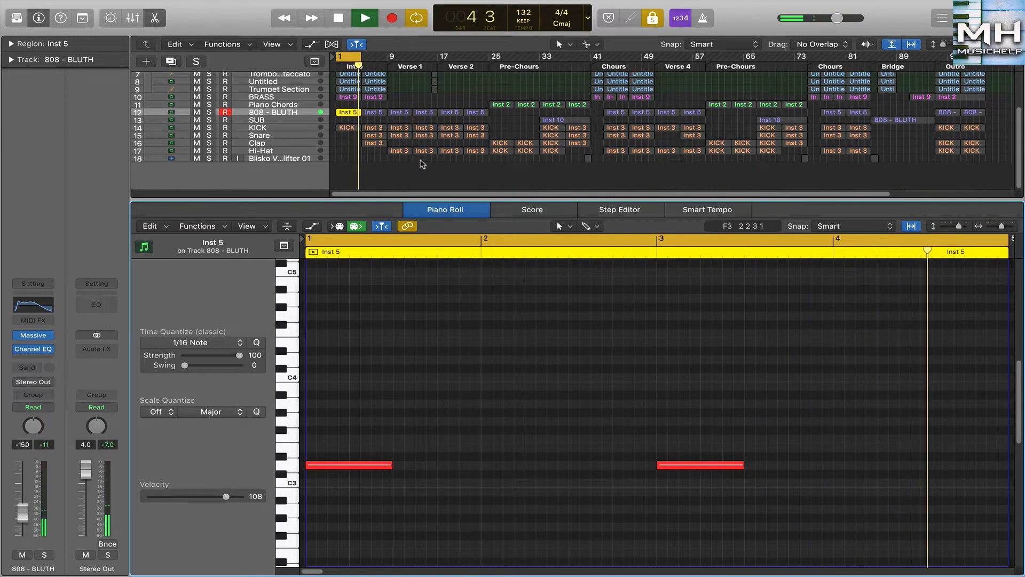
key("space")
Step: Listen to the intro KICK region and inspect the kick patterns in the regions at bars 5, 9 and 33
left_click(352, 129)
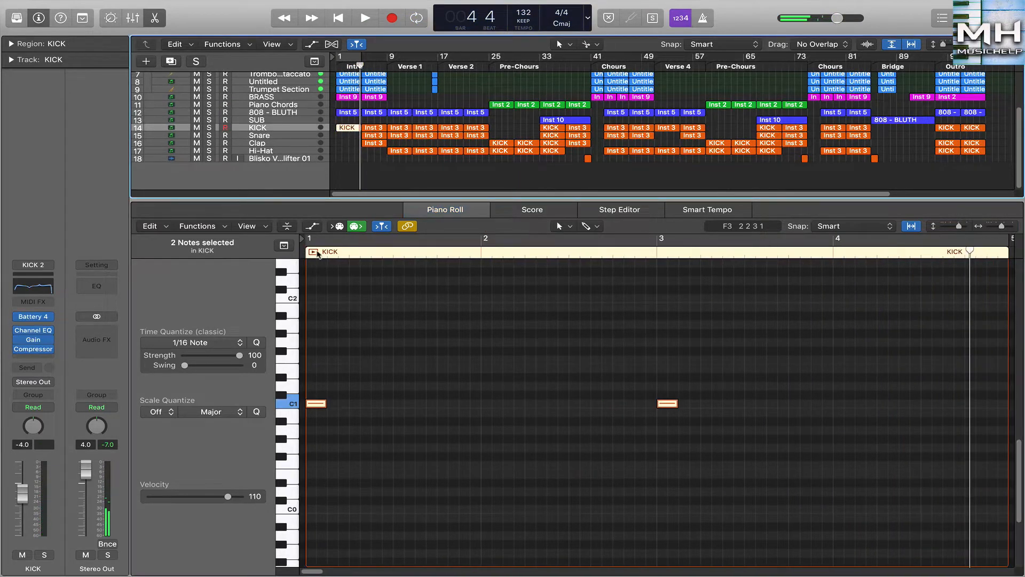
key("space")
left_click(375, 129)
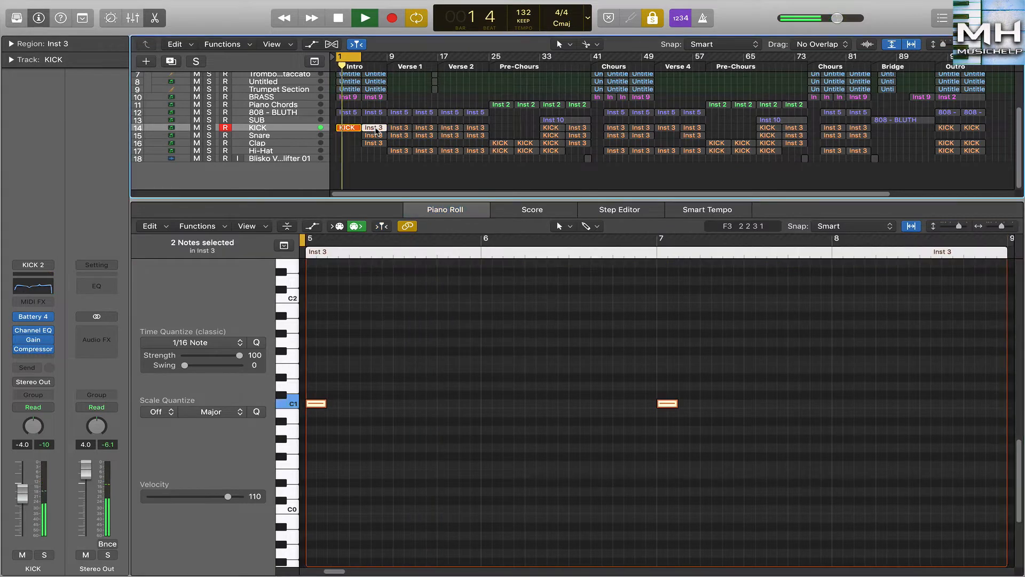
key("space")
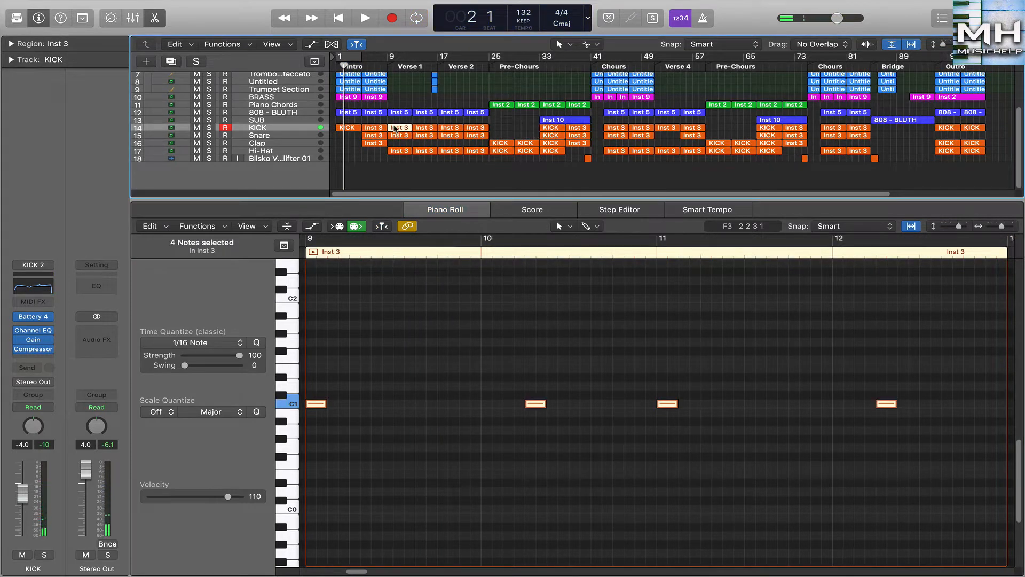
left_click(559, 128)
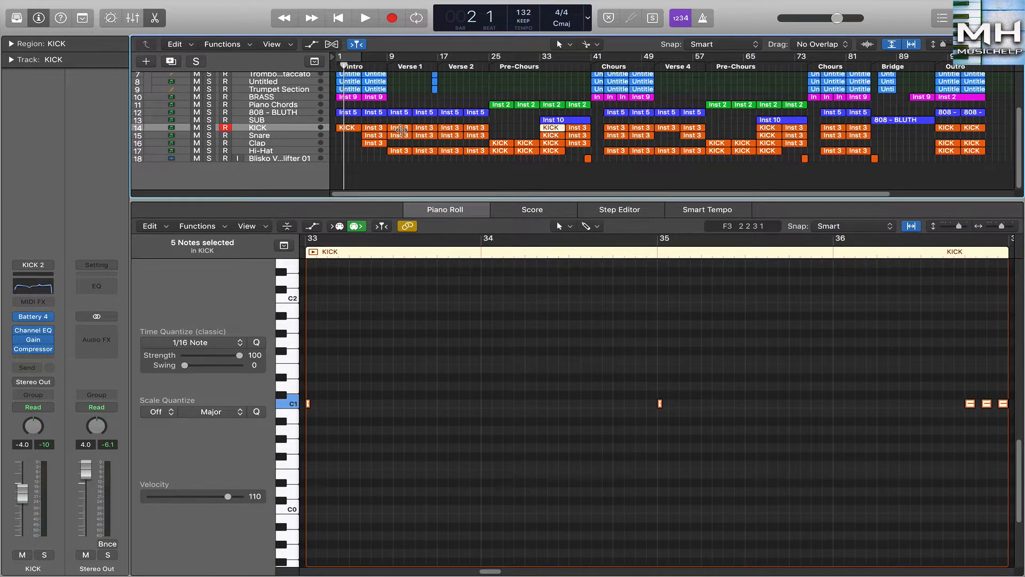
Step: Play the Snare region at bar 5 on its own, stop playback, and close the note editor to show the full arrangement
left_click(375, 135)
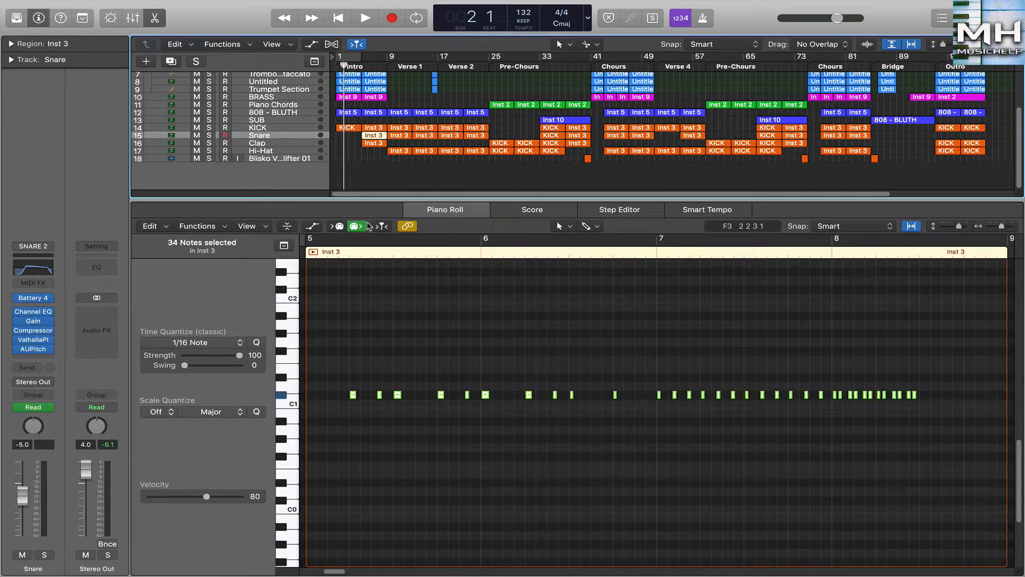
left_click(313, 252)
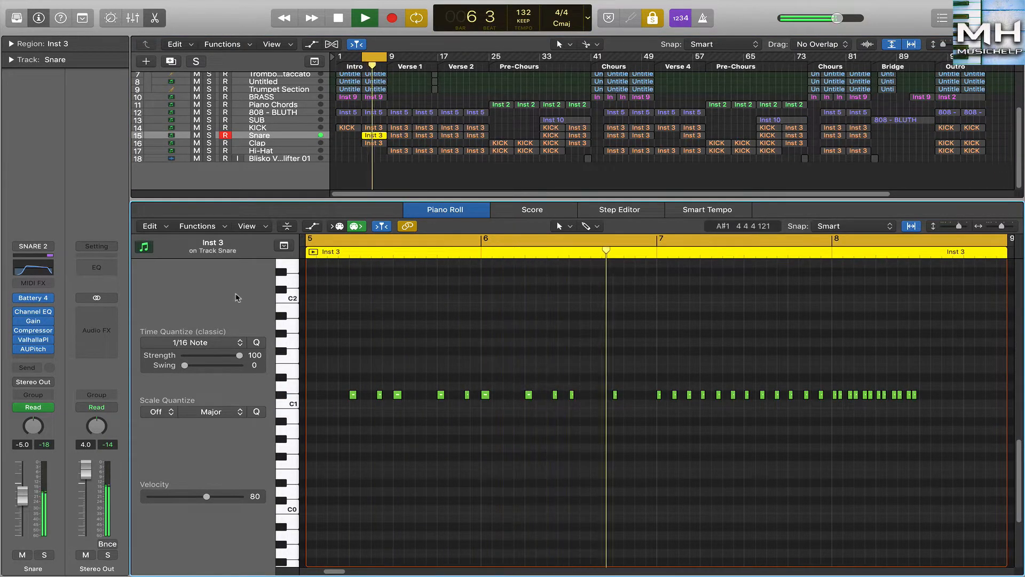
key("a")
key("a")
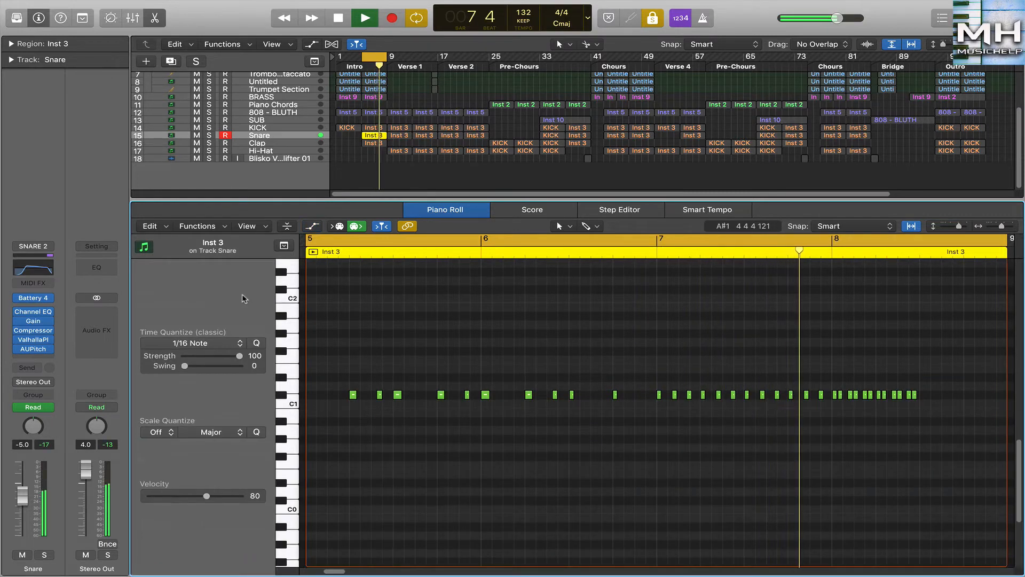
key("space")
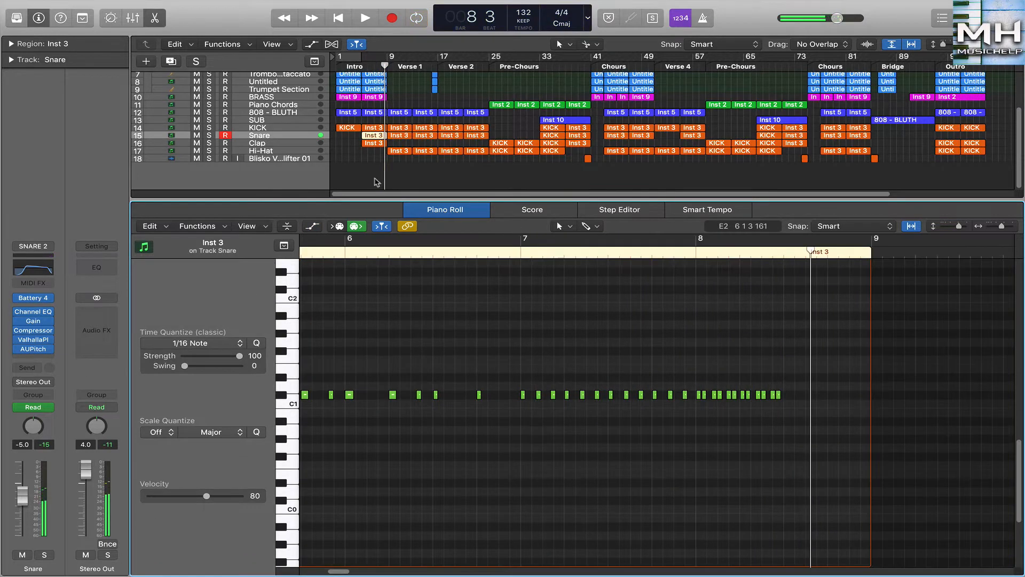
key("p")
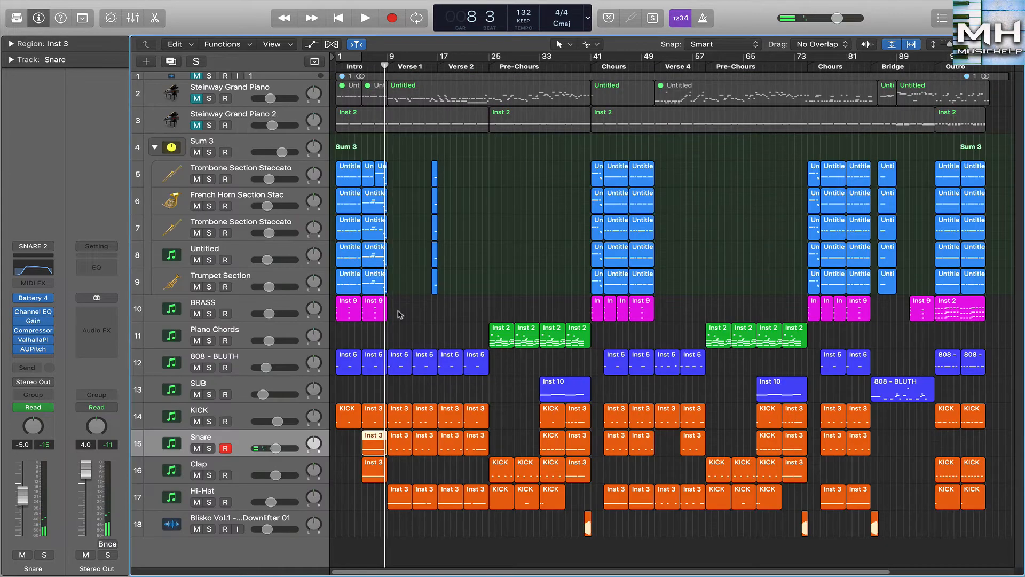
Step: Show track automation and examine the pitch curves on the Snare and Clap tracks between bars 6 and 9
key("a")
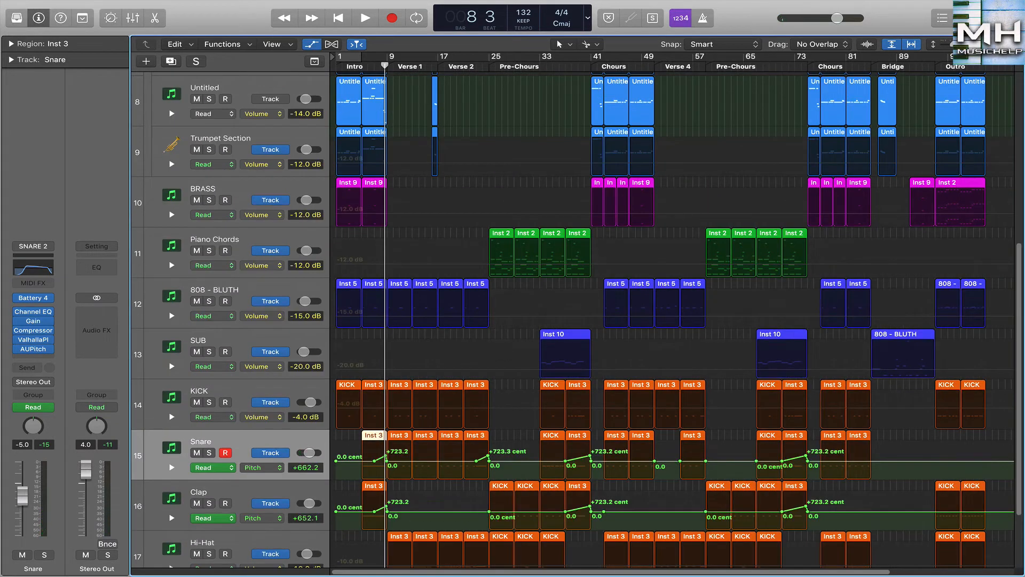
key("super+Right")
key("super+Right")
key("super+Right")
key("super+Right")
key("super+Right")
key("super+Right")
key("super+Right")
key("super+Right")
key("super+Right")
key("super+Right")
key("super+Right")
key("super+Right")
key("super+Left")
key("super+Left")
key("super+Left")
key("super+Left")
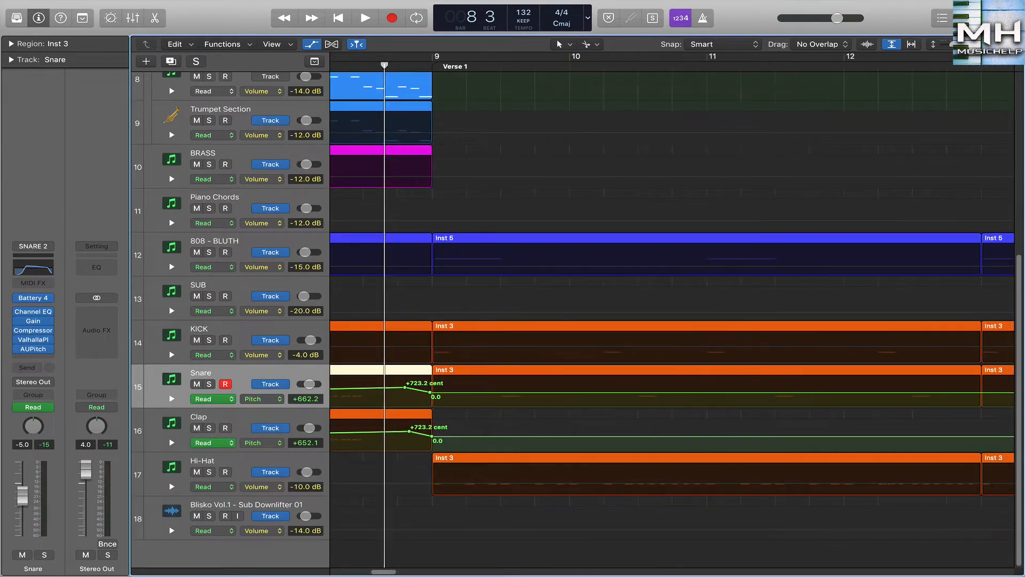
left_click_drag(384, 572, 367, 571)
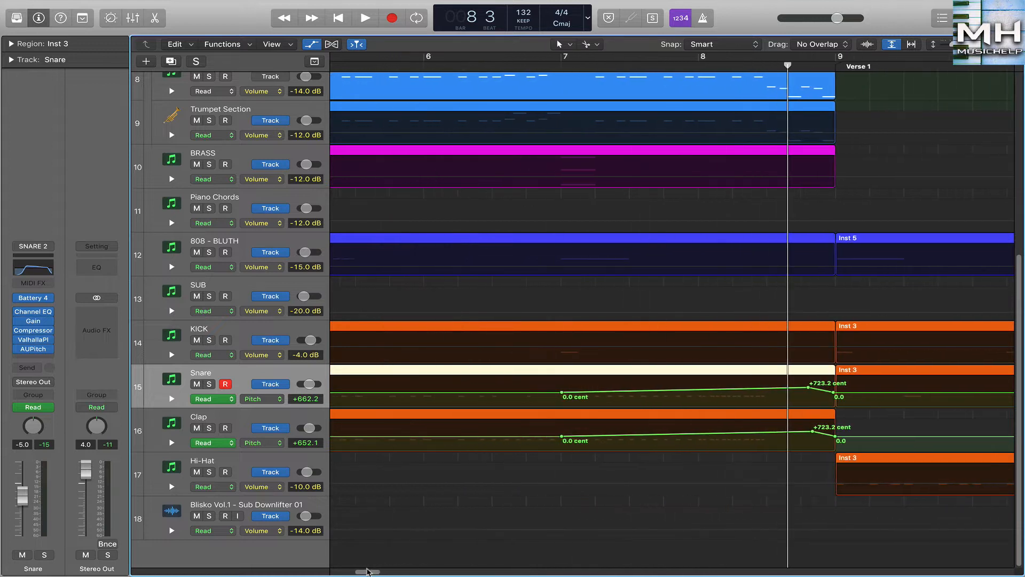
Step: Inspect the Snare track's AUPitch plug-in and its automatable parameters, then hide the automation
left_click(35, 349)
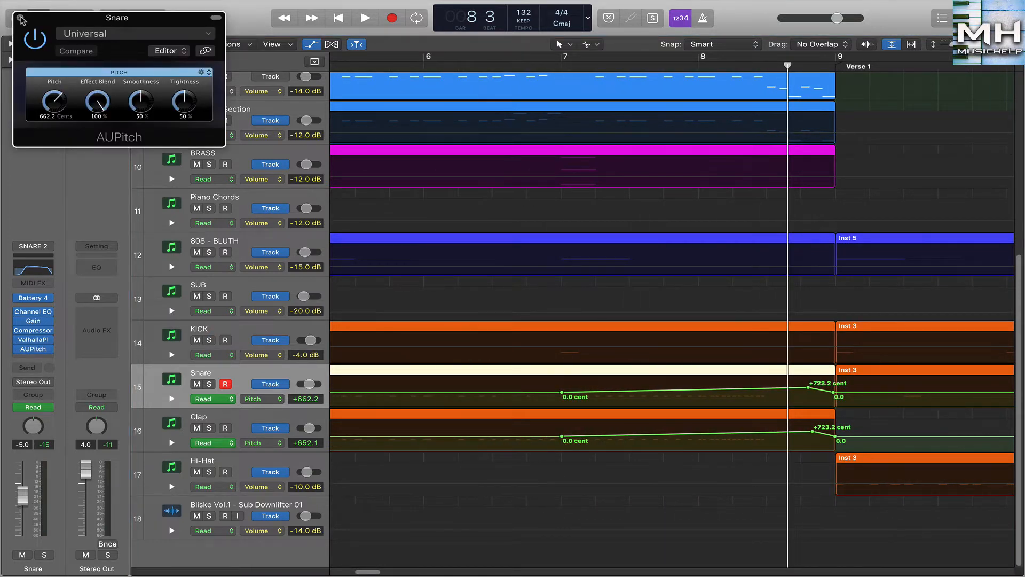
left_click(20, 18)
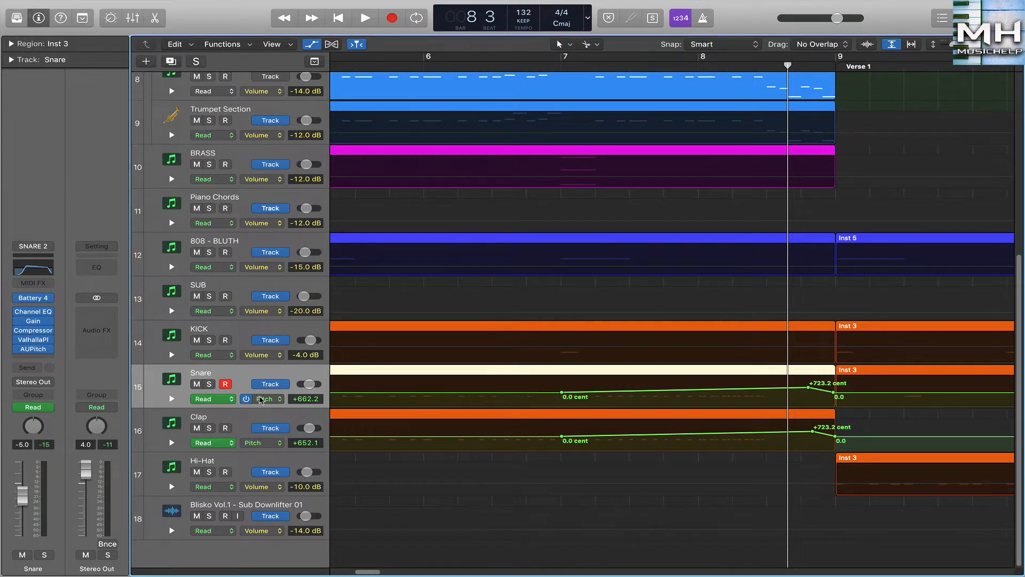
left_click(260, 399)
mouse_move(298, 370)
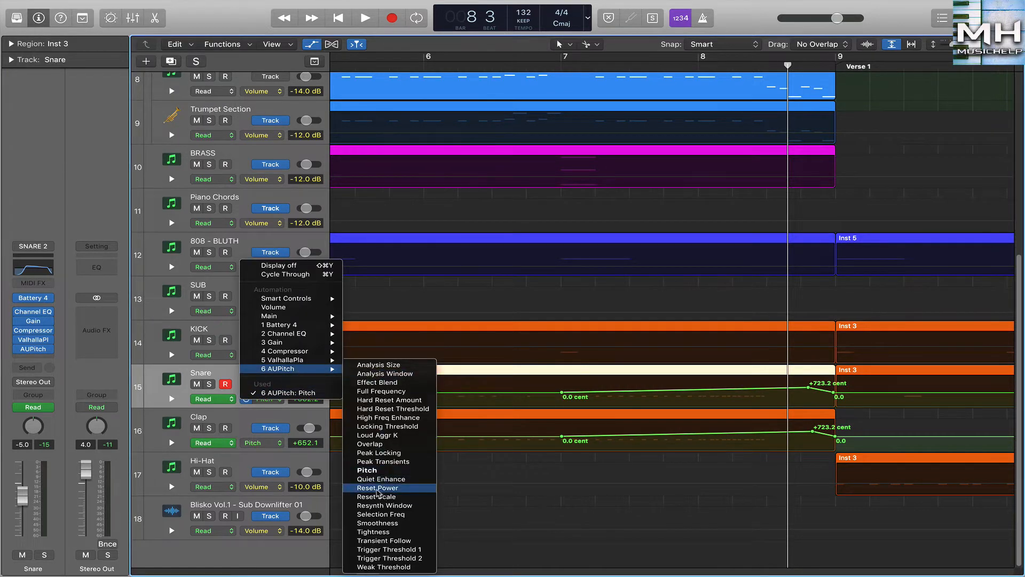
left_click(185, 373)
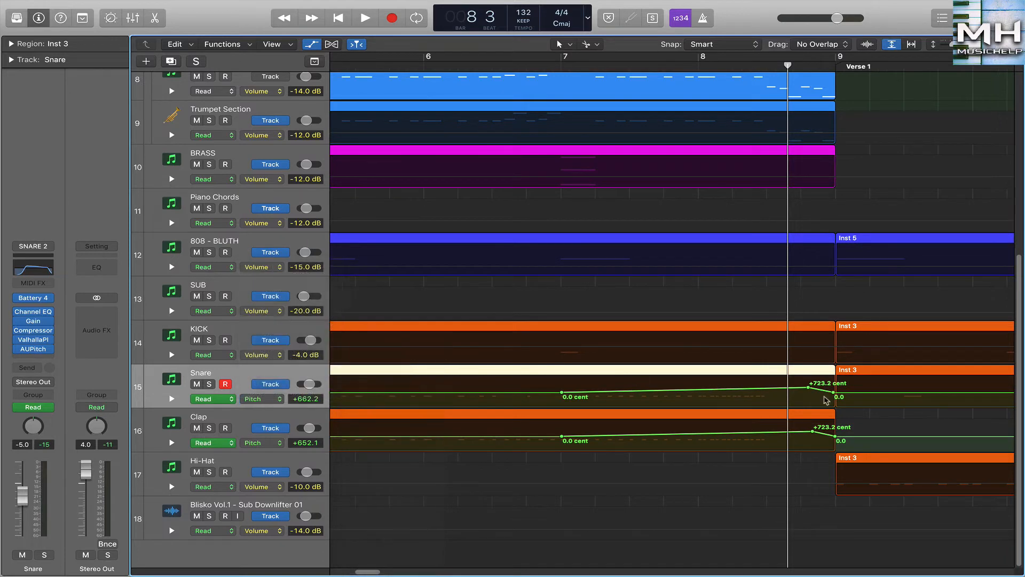
key("a")
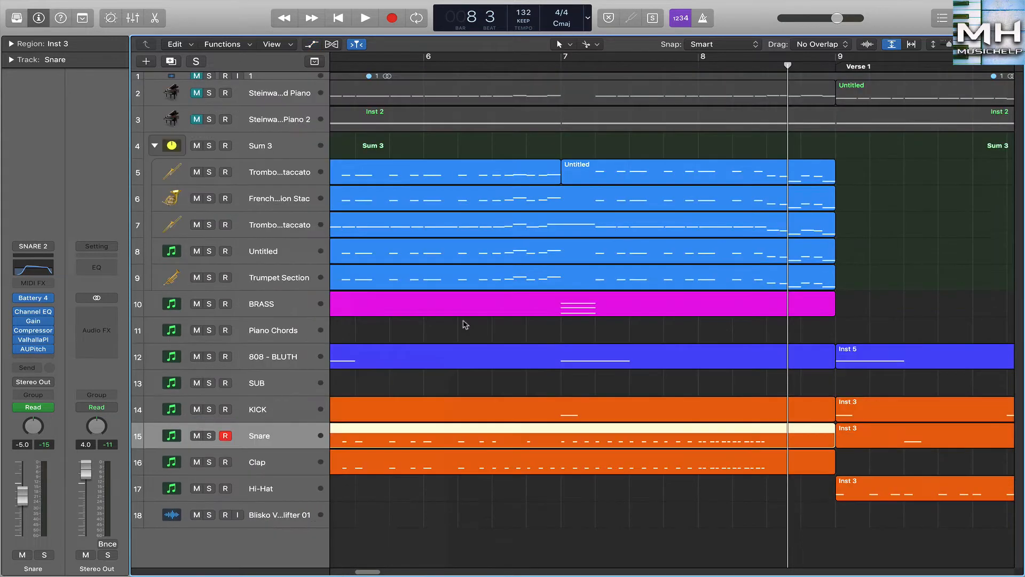
Step: Show the notes of the Clap region at bar 5 and play it on its own, then stop playback
left_click(572, 462)
key("p")
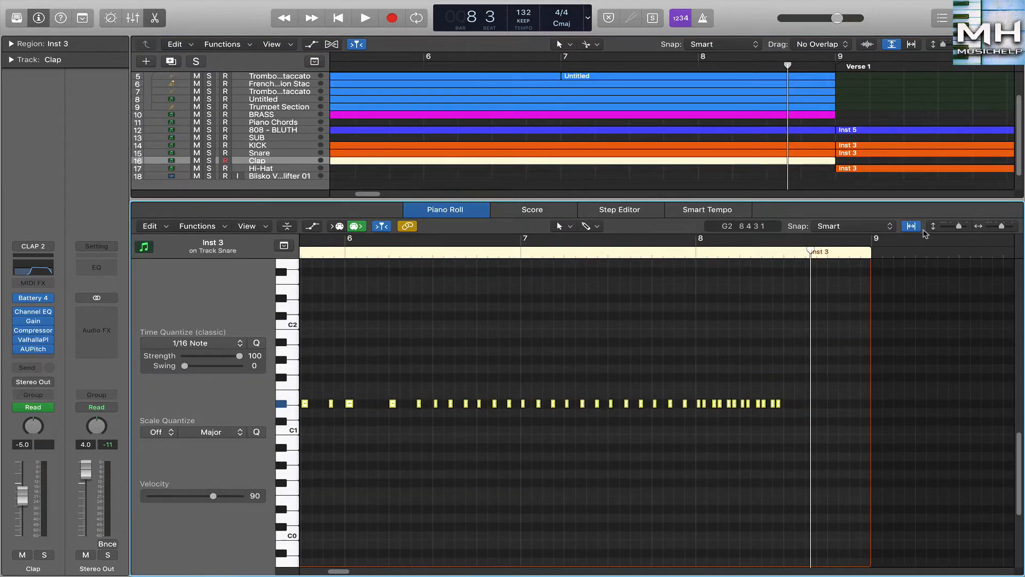
left_click(912, 227)
left_click(912, 226)
key("alt+space")
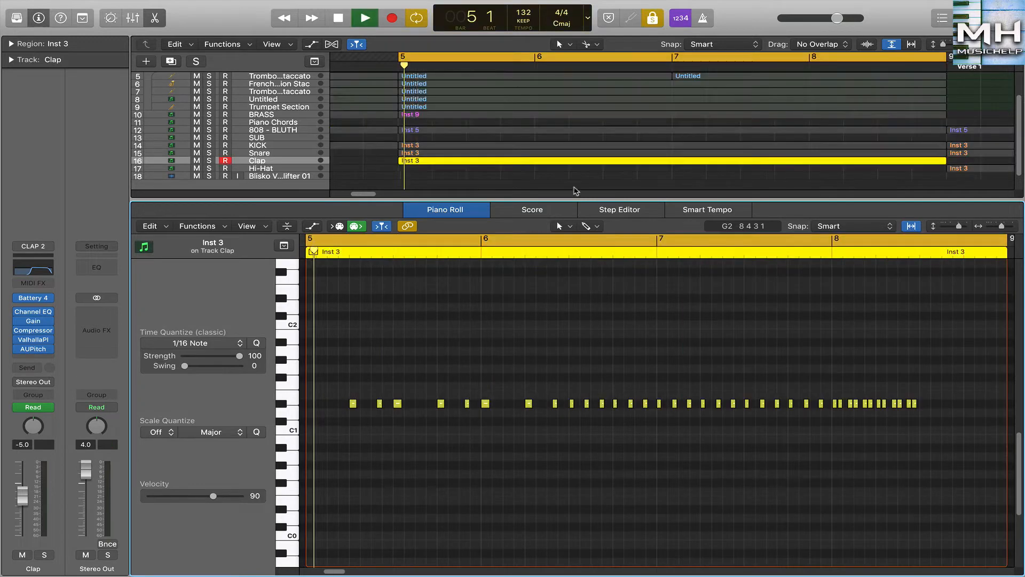
left_click(912, 45)
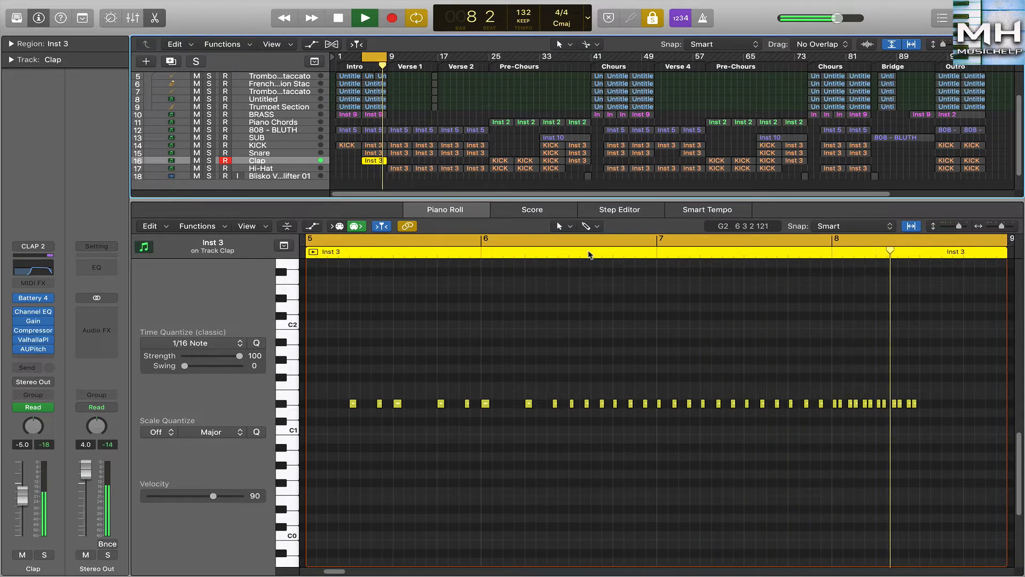
key("alt+space")
Step: Play the Hi-Hat region at bar 9 on its own, stop playback, and close the note editor
left_click(403, 167)
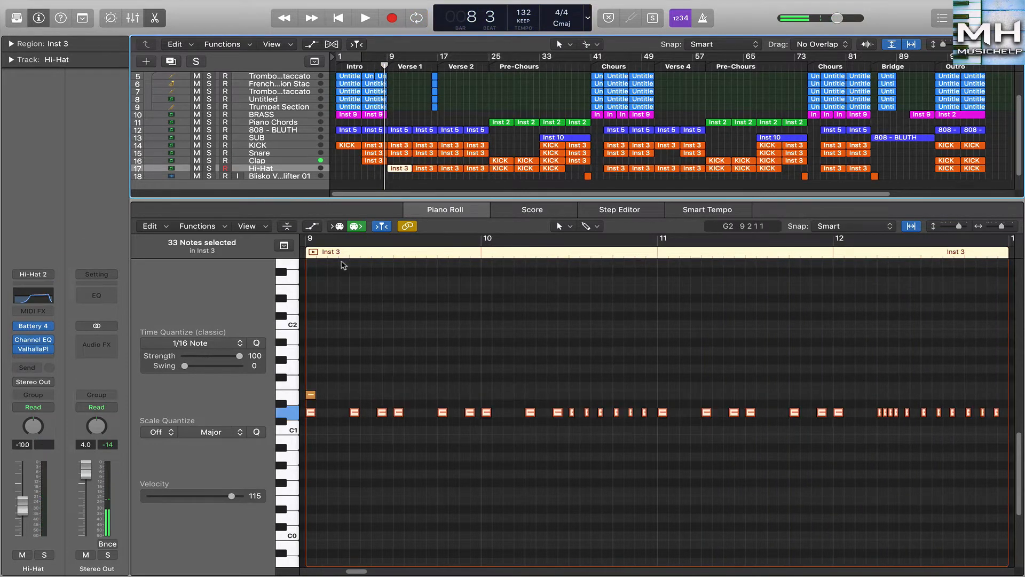
key("alt+space")
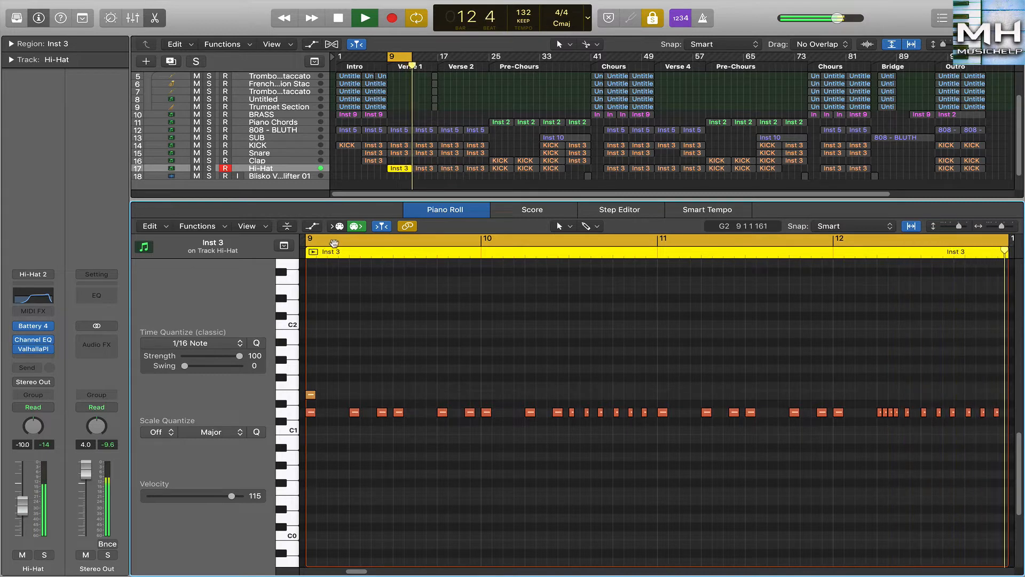
key("space")
key("e")
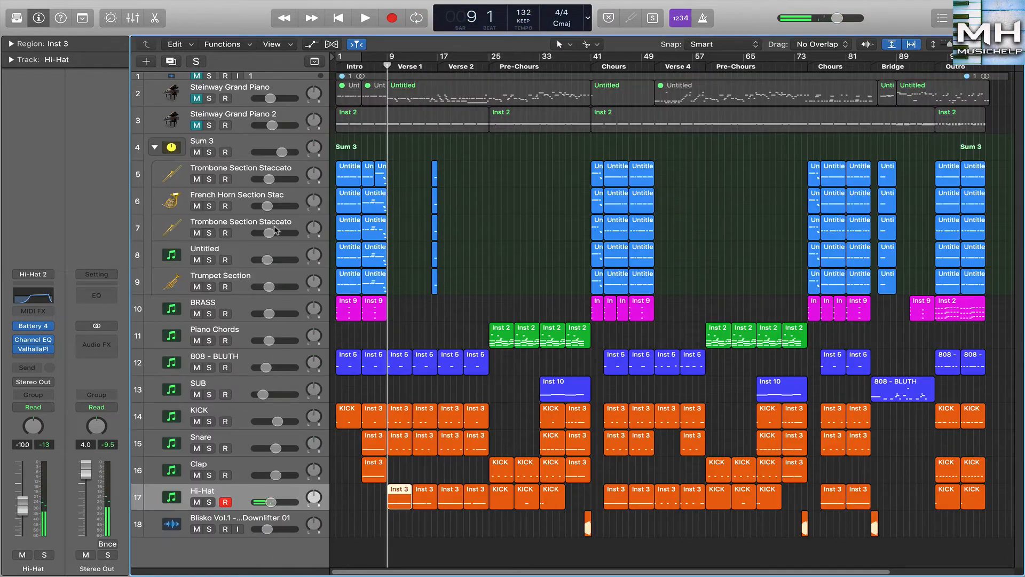
Step: Play the song from the beginning with the inspector hidden, and unmute the first Steinway Grand Piano track
left_click(38, 20)
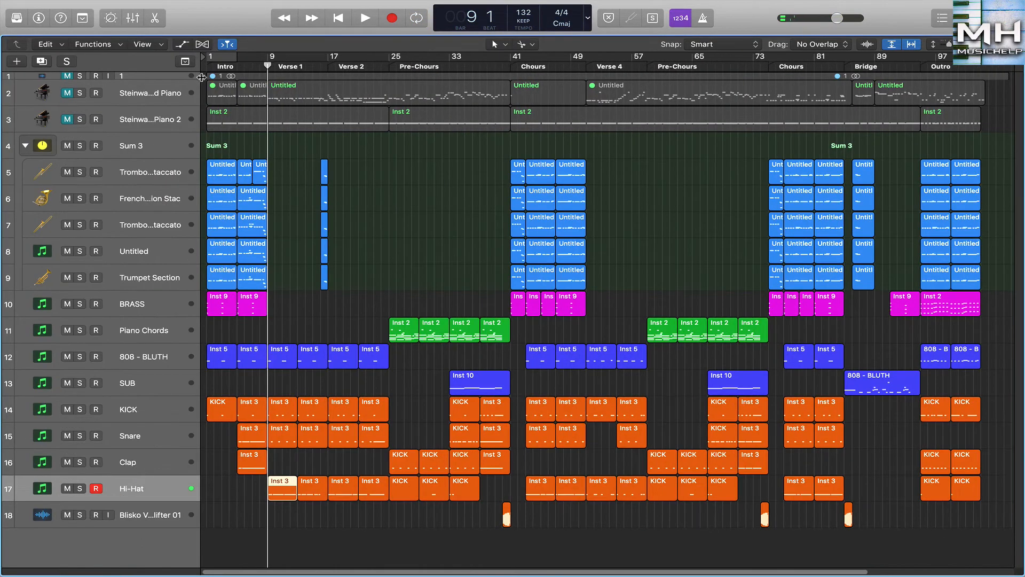
key("Return")
key("space")
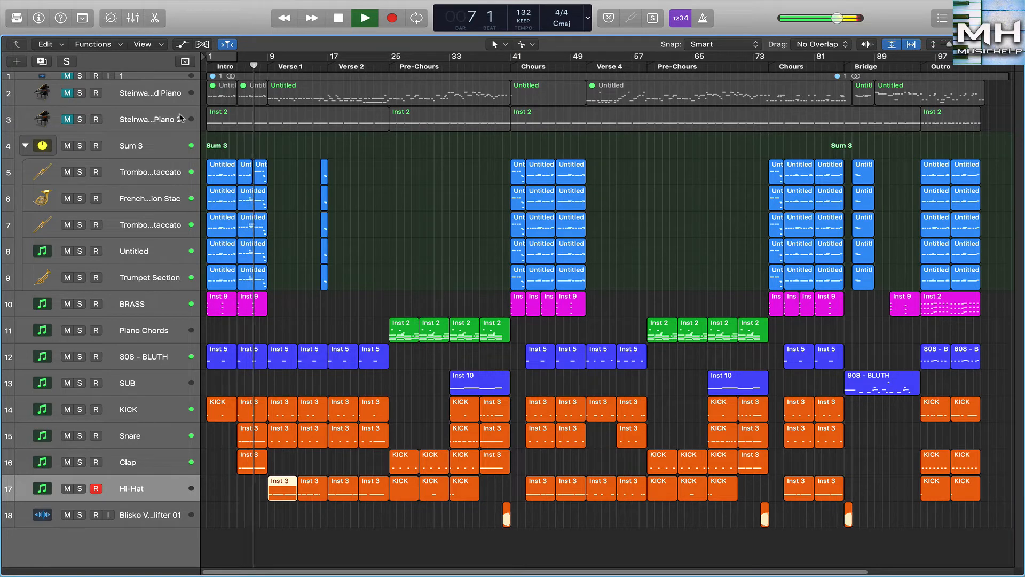
left_click(67, 93)
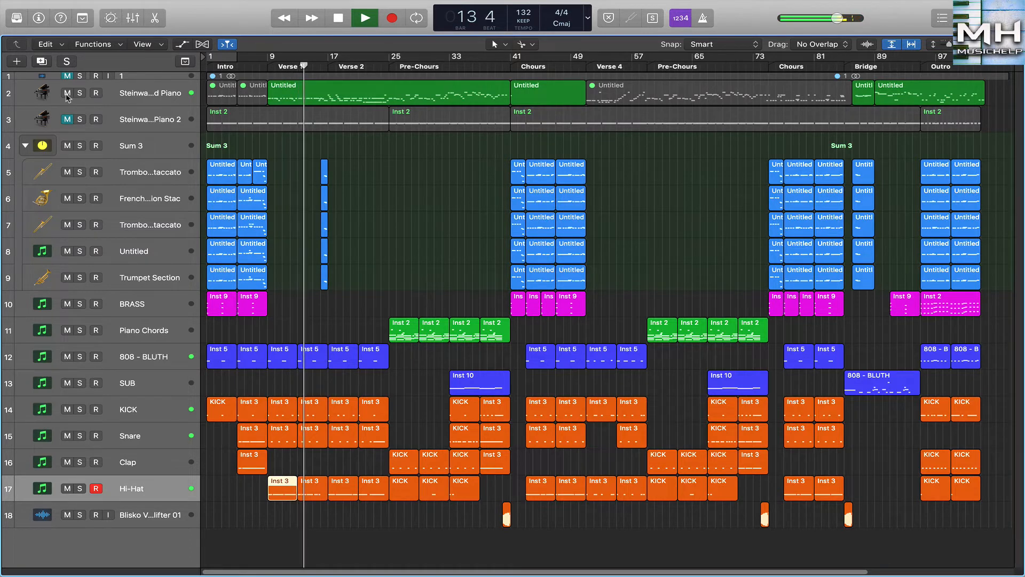
Step: Split the Steinway Grand Piano region that starts at bar 9 at bars 17 and 25, and mute its Verse 2 part
left_click(336, 97)
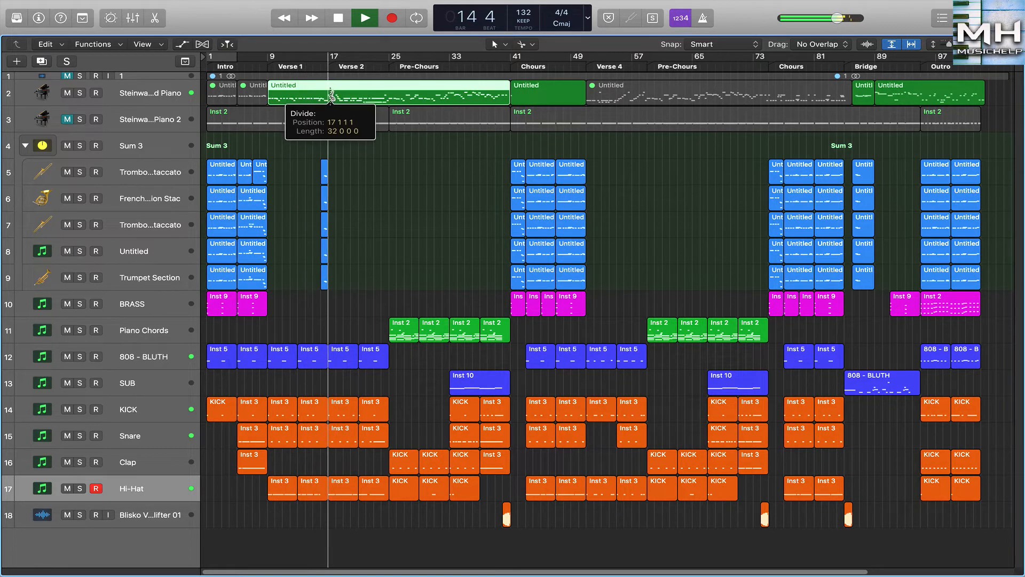
left_click(389, 97)
left_click(373, 91)
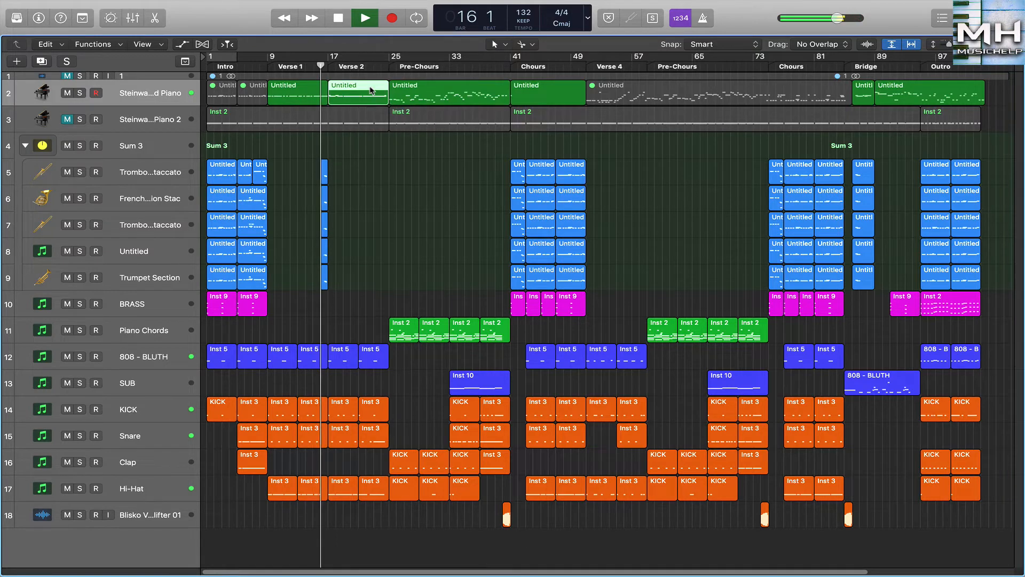
key("ctrl+m")
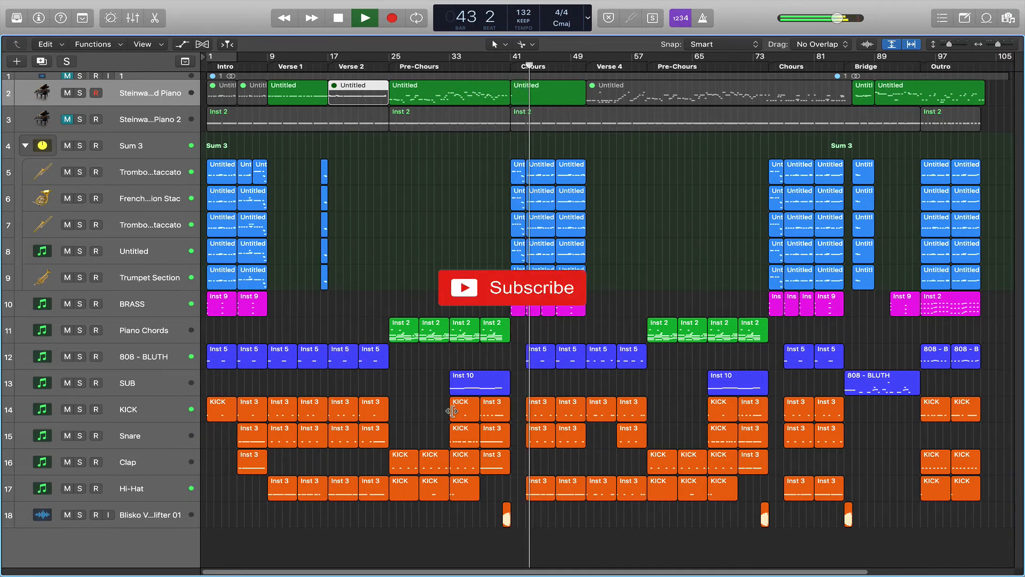
Step: Inspect the waveform of the Sub Downlifter region at bar 40, then close the audio editor
double_click(507, 522)
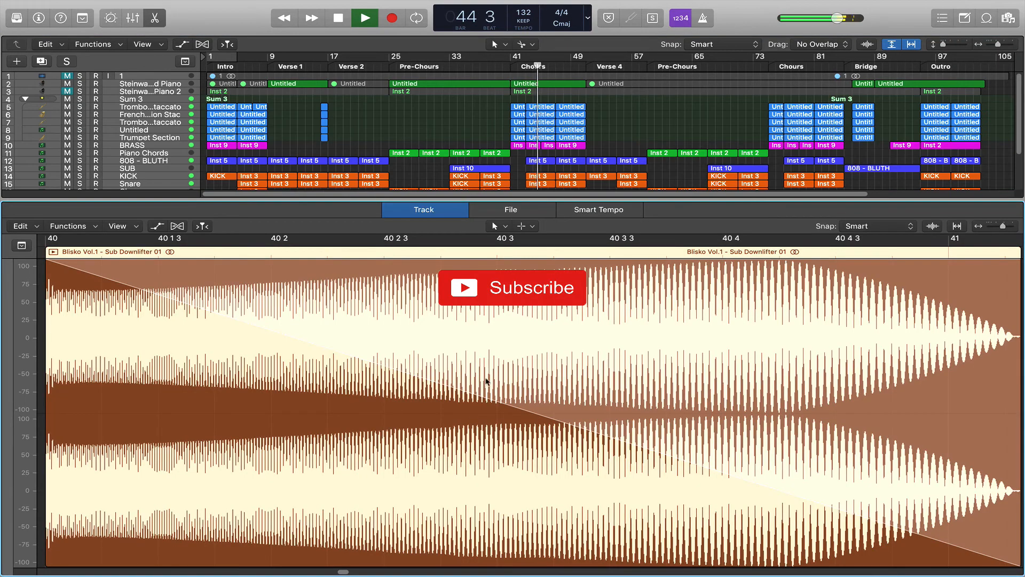
key("e")
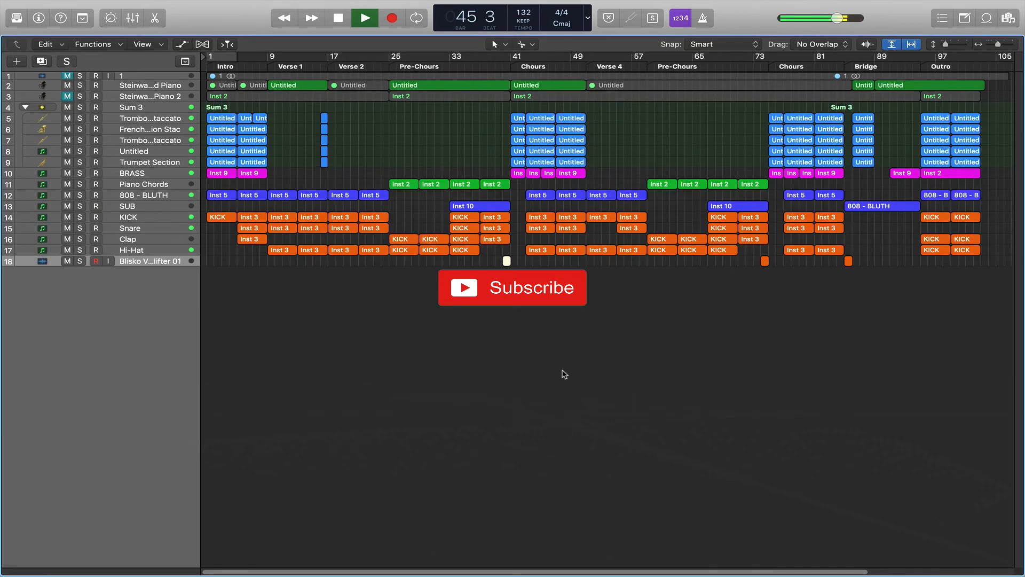
Step: Mute the 808 - BLUTH, KICK, Snare and Hi-Hat regions in the Verse 4 section
left_click_drag(606, 333, 629, 502)
key("ctrl+m")
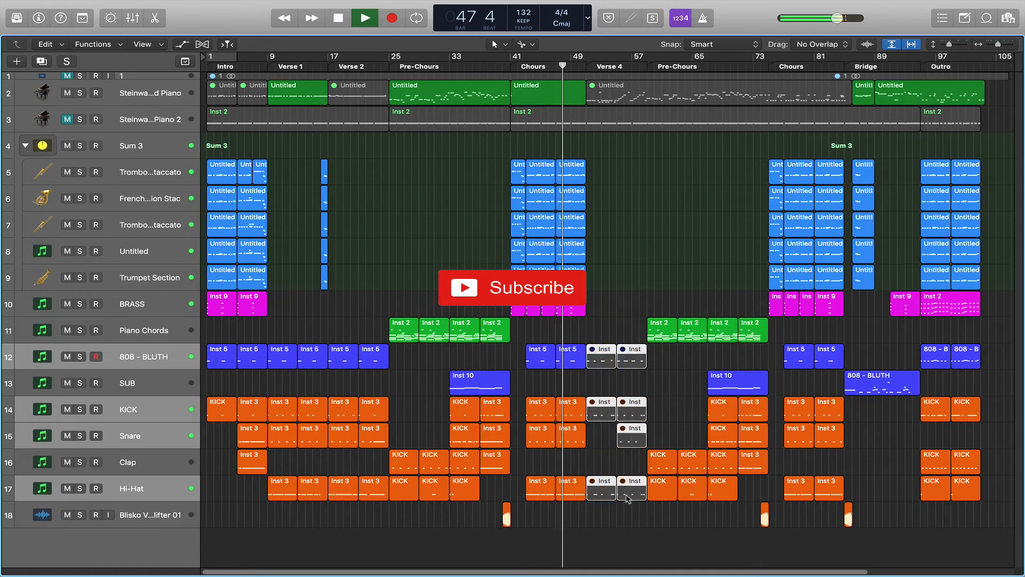